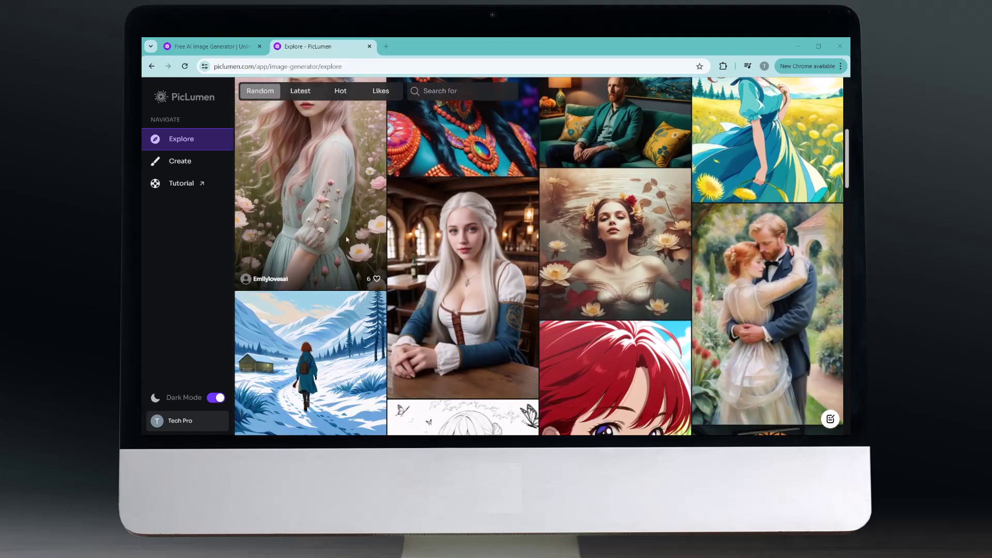
Step: Scroll down through the Explore gallery's community images and back up a little
{"action": "scroll", "coordinate": [346, 239], "scroll_direction": "down", "scroll_amount": 7}
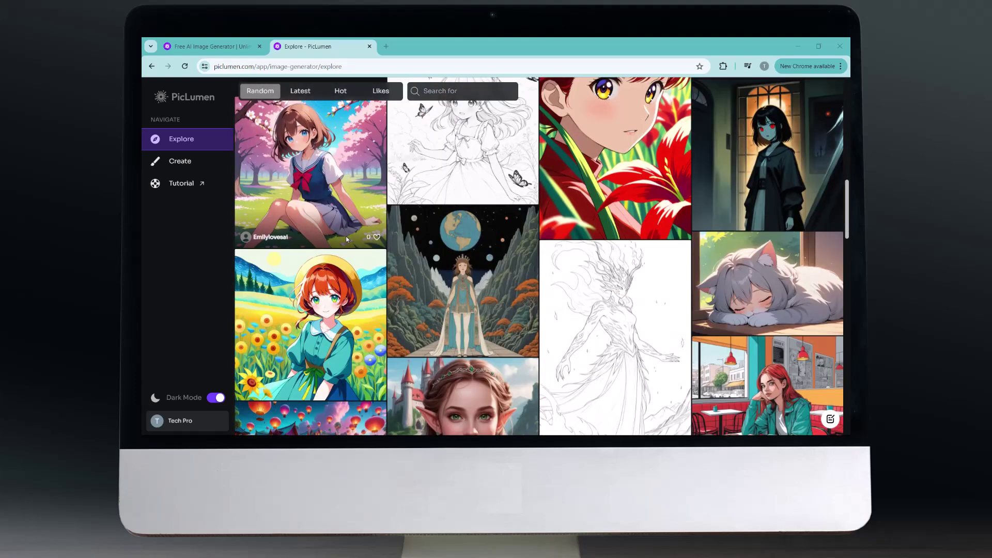
{"action": "scroll", "coordinate": [346, 239], "scroll_direction": "down", "scroll_amount": 5}
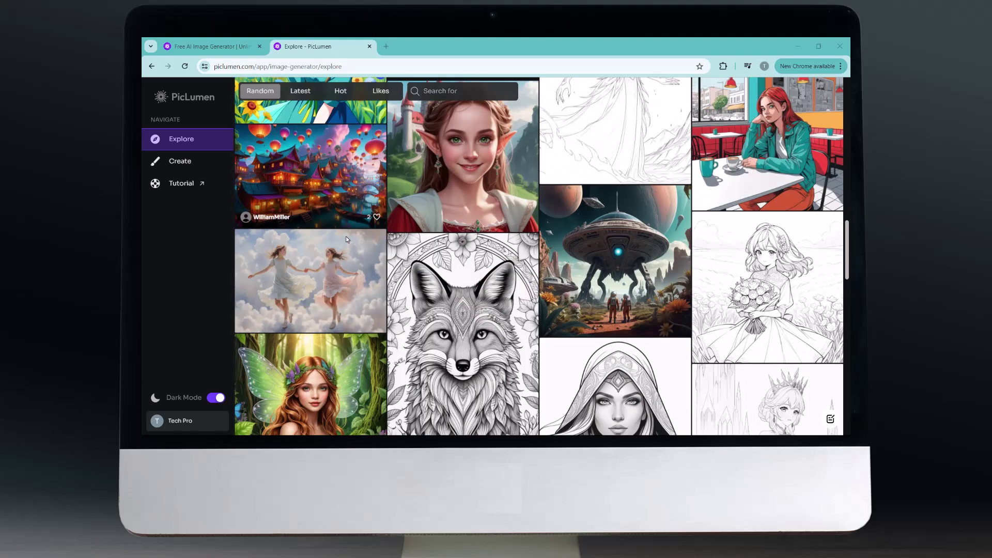
{"action": "scroll", "coordinate": [346, 237], "scroll_direction": "down", "scroll_amount": 5}
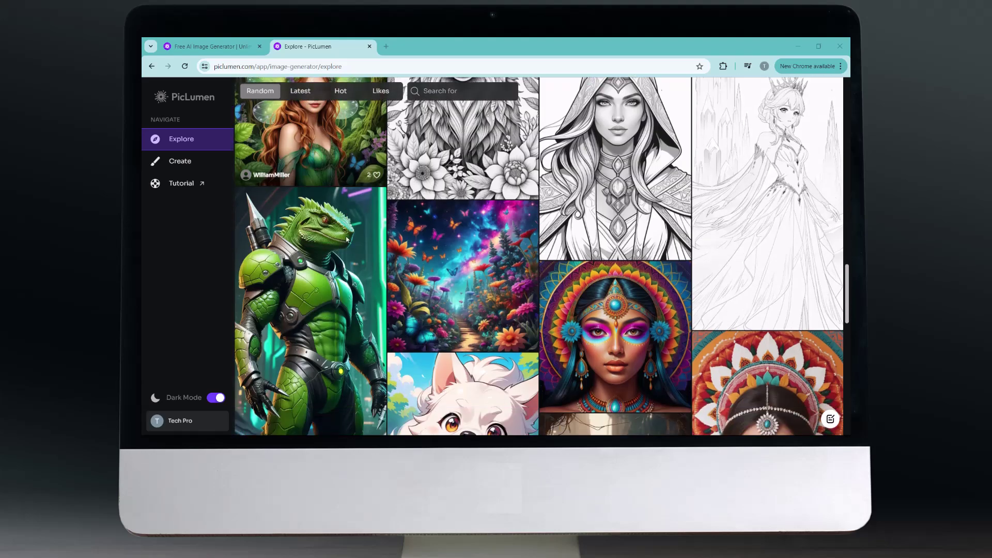
{"action": "scroll", "coordinate": [347, 239], "scroll_direction": "down", "scroll_amount": 5}
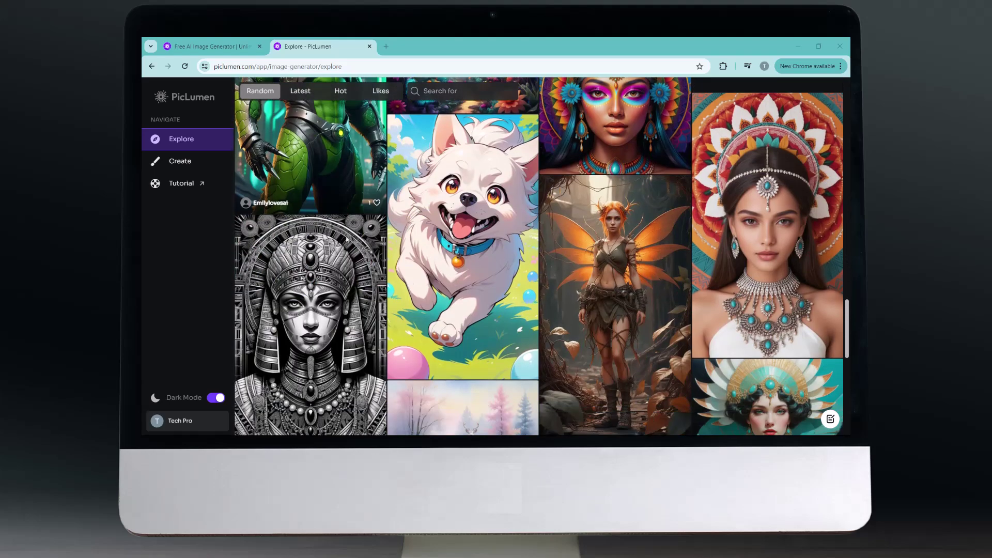
{"action": "scroll", "coordinate": [346, 239], "scroll_direction": "down", "scroll_amount": 5}
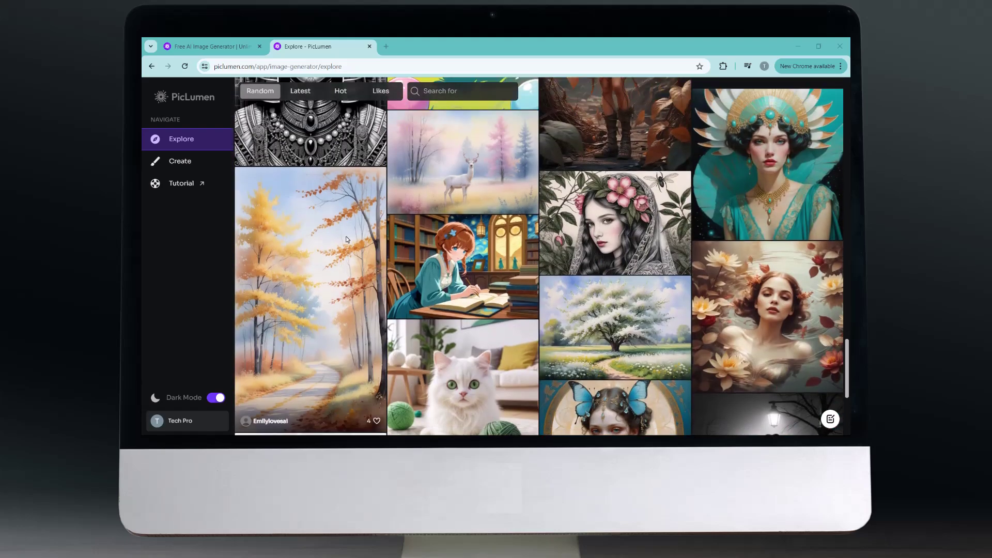
{"action": "scroll", "coordinate": [346, 239], "scroll_direction": "up", "scroll_amount": 15}
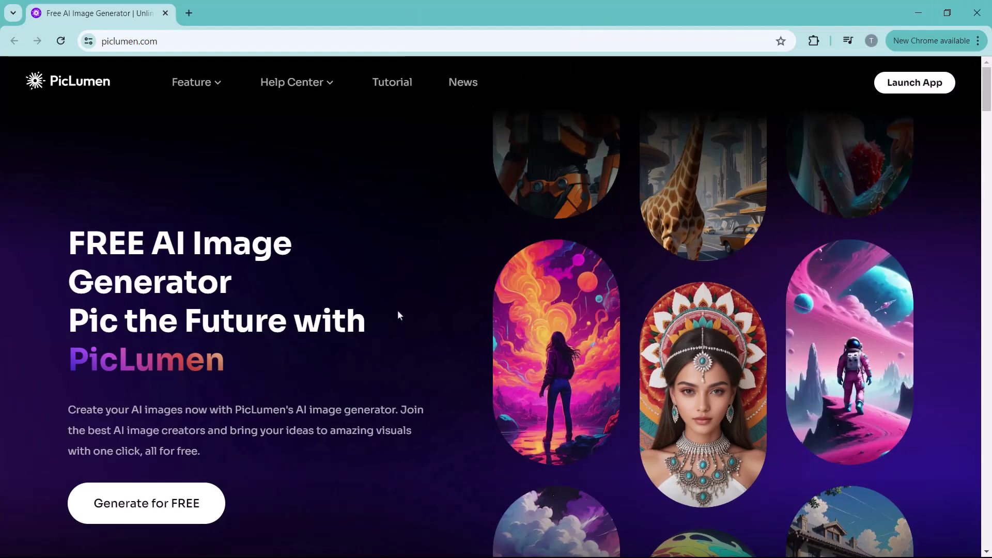
{"action": "scroll", "coordinate": [398, 313], "scroll_direction": "down", "scroll_amount": 8}
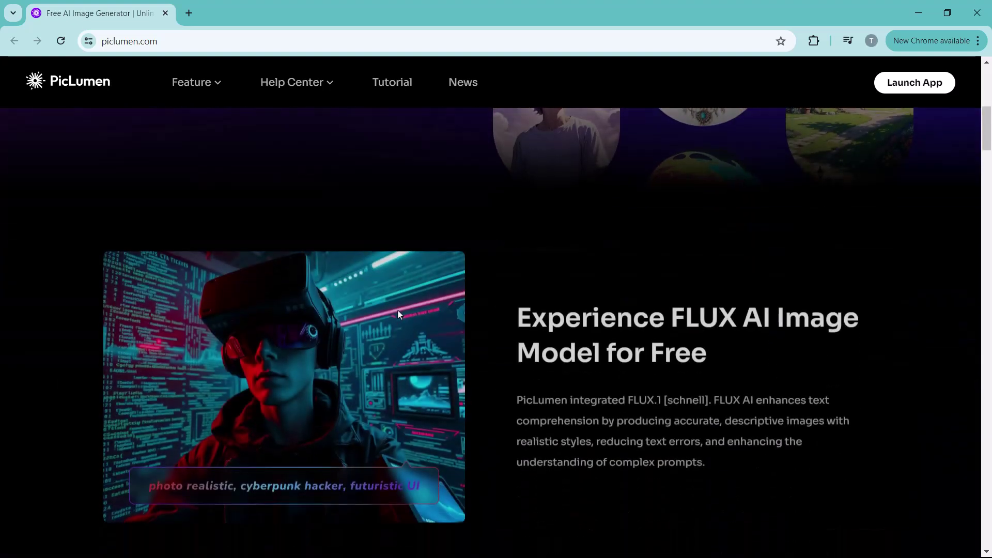
{"action": "scroll", "coordinate": [398, 313], "scroll_direction": "down", "scroll_amount": 1}
{"action": "scroll", "coordinate": [398, 314], "scroll_direction": "down", "scroll_amount": 5}
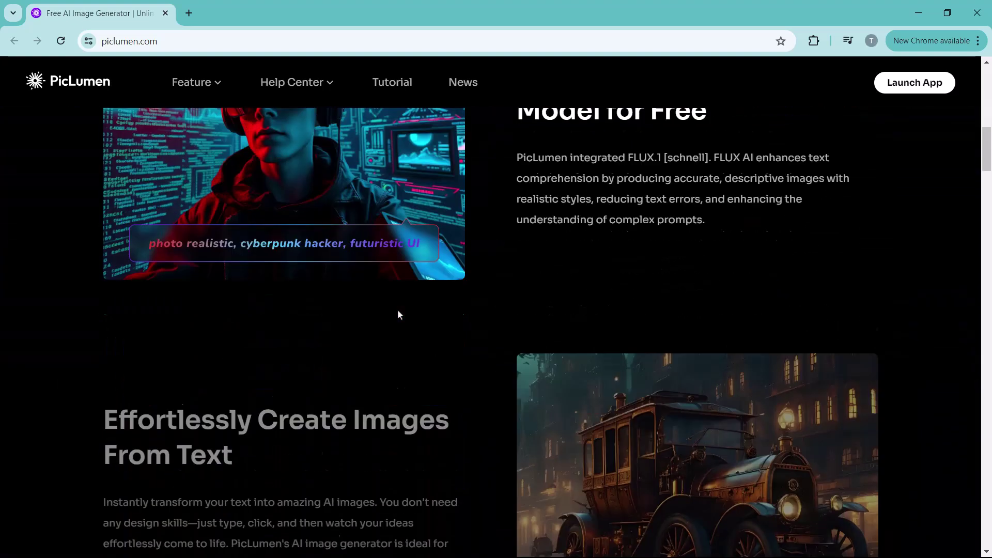
{"action": "scroll", "coordinate": [398, 313], "scroll_direction": "up", "scroll_amount": 1}
{"action": "scroll", "coordinate": [398, 313], "scroll_direction": "down", "scroll_amount": 1}
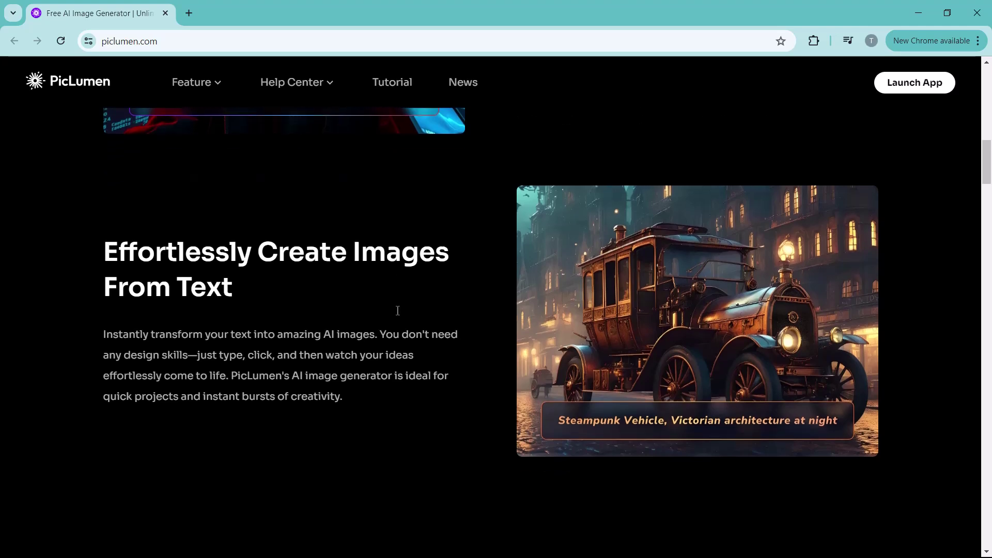
{"action": "scroll", "coordinate": [398, 311], "scroll_direction": "down", "scroll_amount": 5}
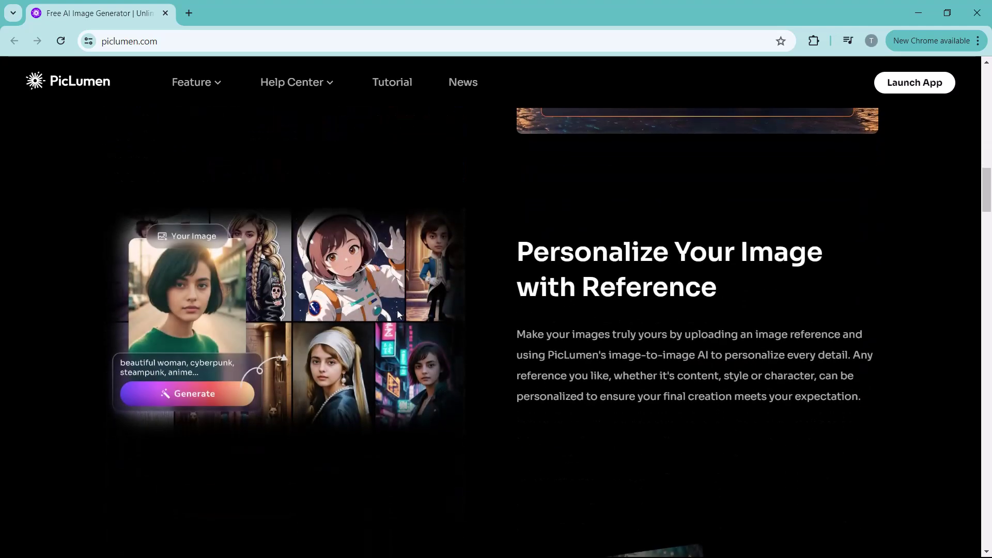
{"action": "scroll", "coordinate": [398, 313], "scroll_direction": "down", "scroll_amount": 5}
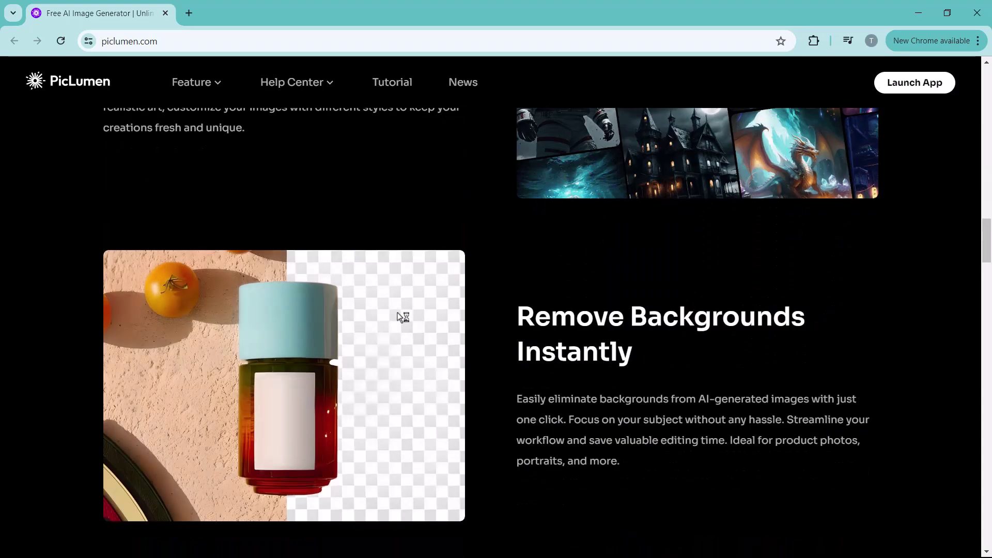
{"action": "scroll", "coordinate": [398, 316], "scroll_direction": "down", "scroll_amount": 5}
{"action": "scroll", "coordinate": [398, 317], "scroll_direction": "down", "scroll_amount": 6}
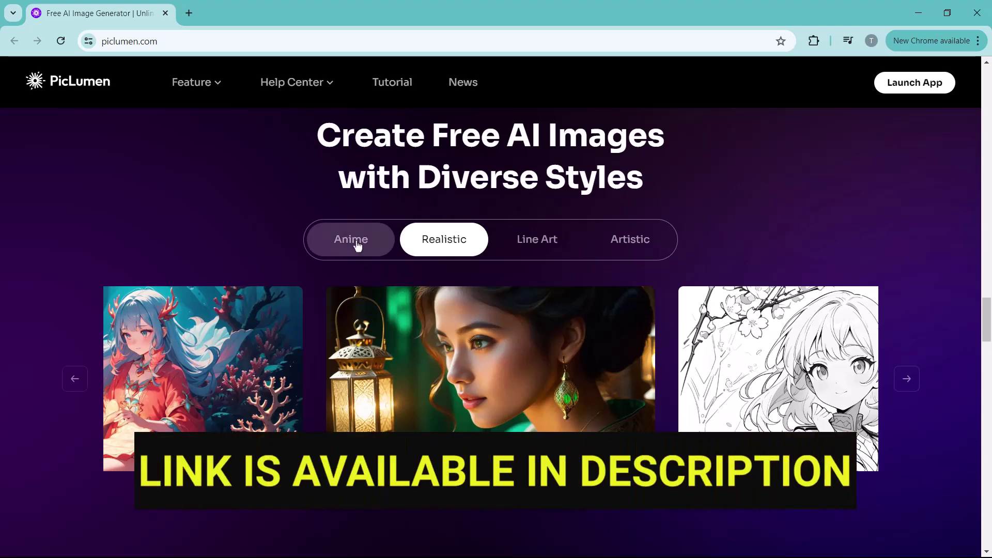
{"action": "left_click", "coordinate": [357, 243]}
{"action": "left_click", "coordinate": [443, 253]}
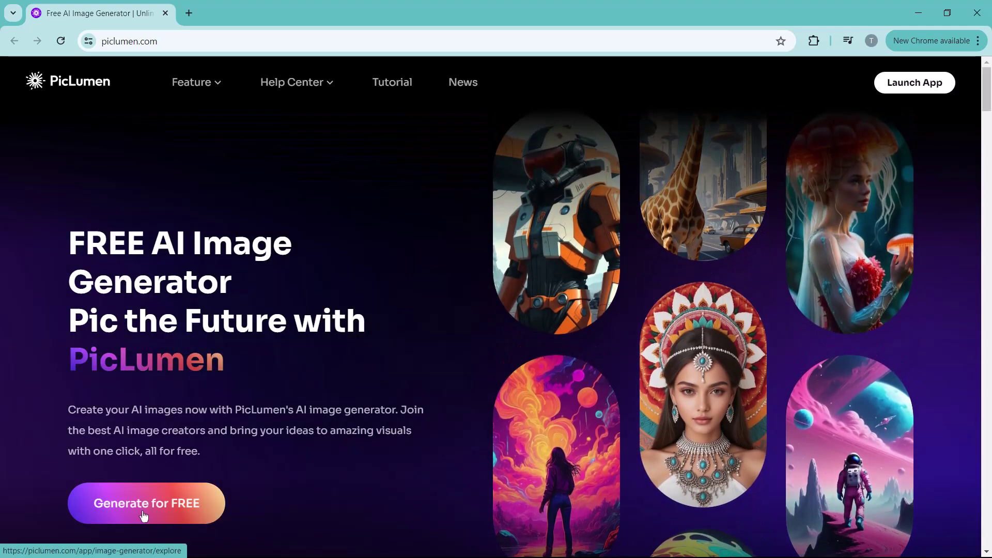
Step: Launch the free generator, sign in with a Google account, and dismiss the FLUX model notice
{"action": "left_click", "coordinate": [144, 516]}
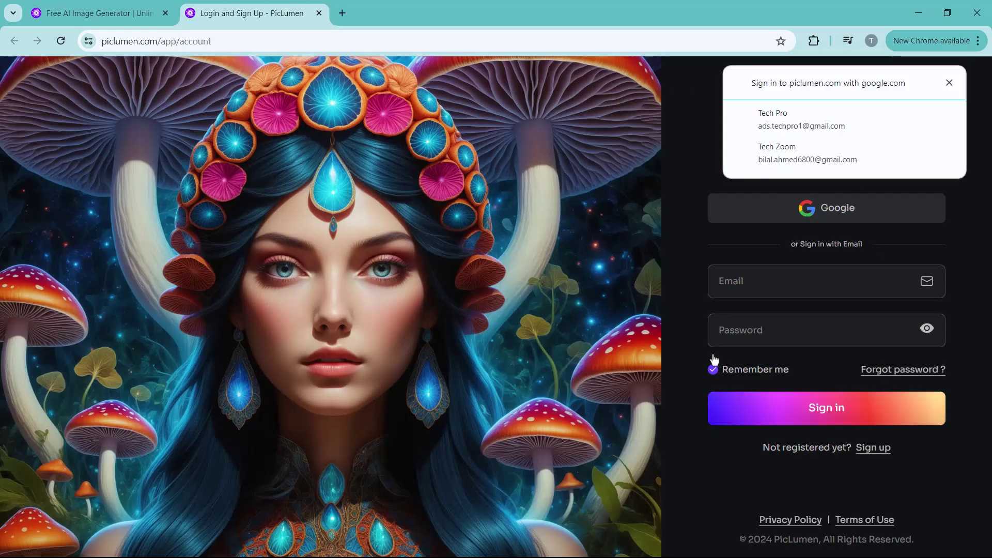
{"action": "left_click", "coordinate": [949, 83]}
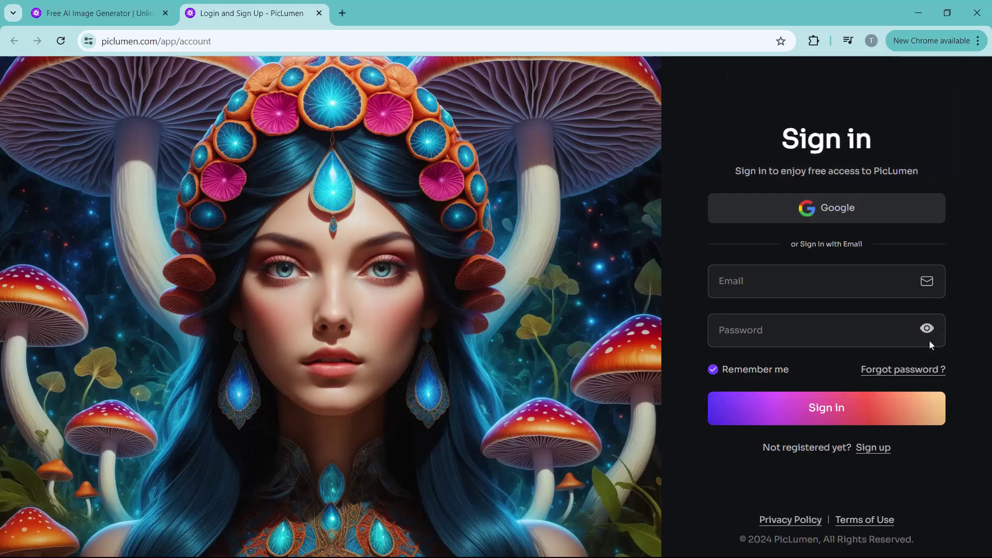
{"action": "left_click", "coordinate": [841, 216]}
{"action": "left_click", "coordinate": [667, 435]}
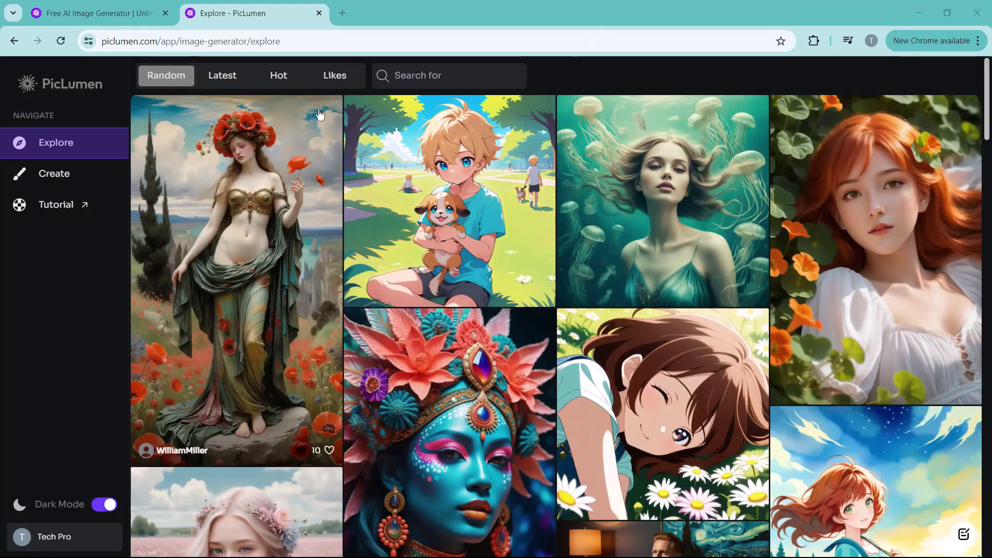
{"action": "scroll", "coordinate": [288, 283], "scroll_direction": "down", "scroll_amount": 1}
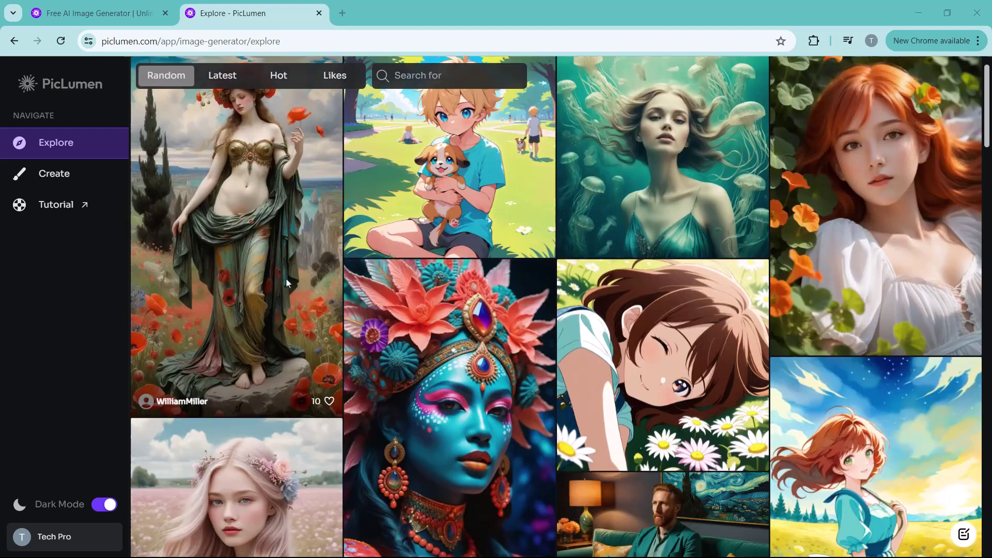
{"action": "scroll", "coordinate": [288, 283], "scroll_direction": "down", "scroll_amount": 10}
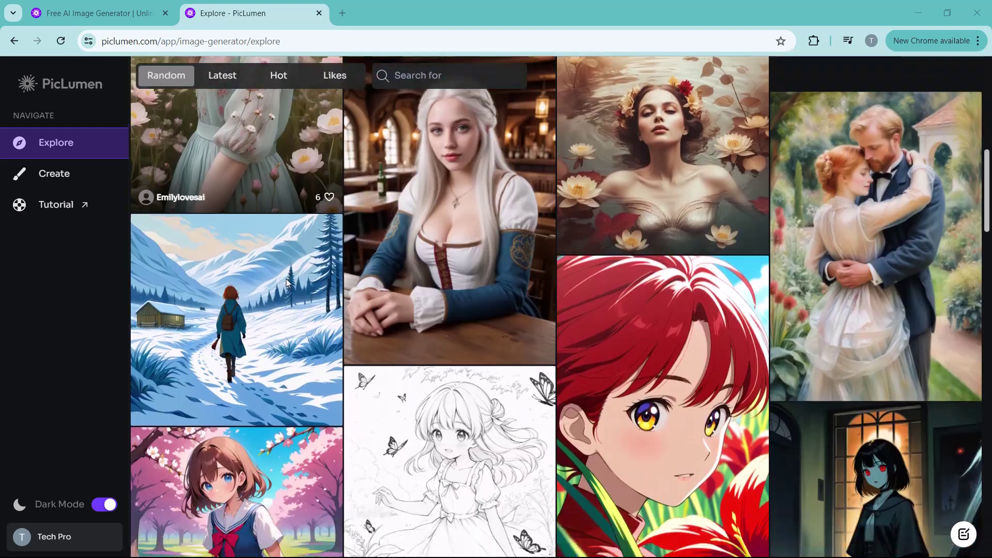
{"action": "scroll", "coordinate": [286, 281], "scroll_direction": "down", "scroll_amount": 8}
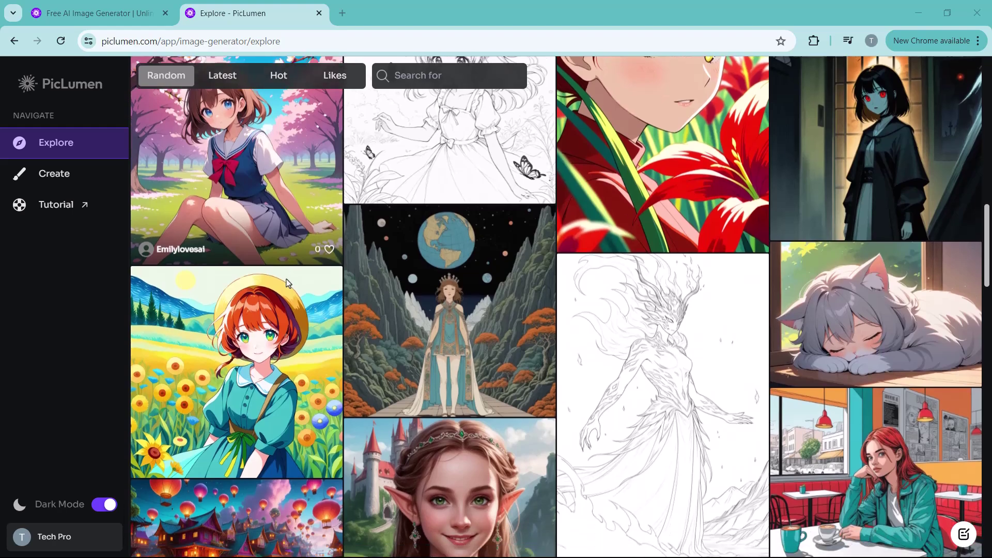
{"action": "scroll", "coordinate": [288, 283], "scroll_direction": "down", "scroll_amount": 7}
{"action": "scroll", "coordinate": [288, 283], "scroll_direction": "down", "scroll_amount": 9}
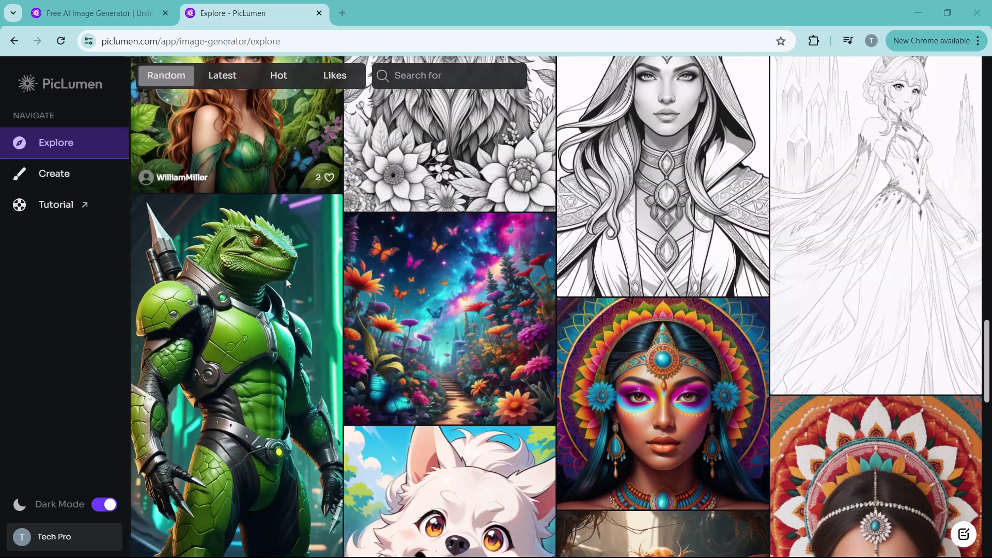
{"action": "scroll", "coordinate": [286, 279], "scroll_direction": "down", "scroll_amount": 6}
{"action": "scroll", "coordinate": [286, 282], "scroll_direction": "down", "scroll_amount": 7}
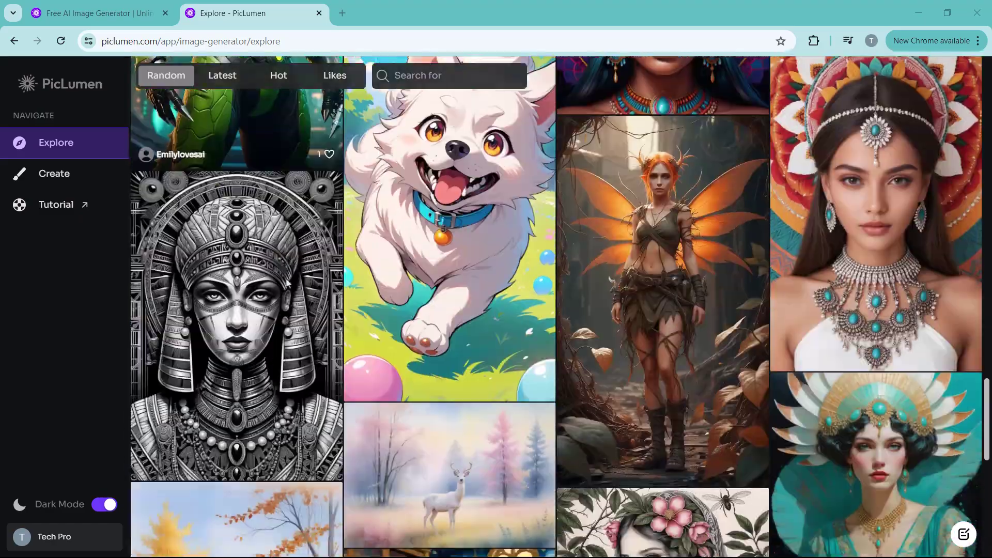
{"action": "scroll", "coordinate": [287, 283], "scroll_direction": "up", "scroll_amount": 4}
{"action": "scroll", "coordinate": [288, 283], "scroll_direction": "up", "scroll_amount": 20}
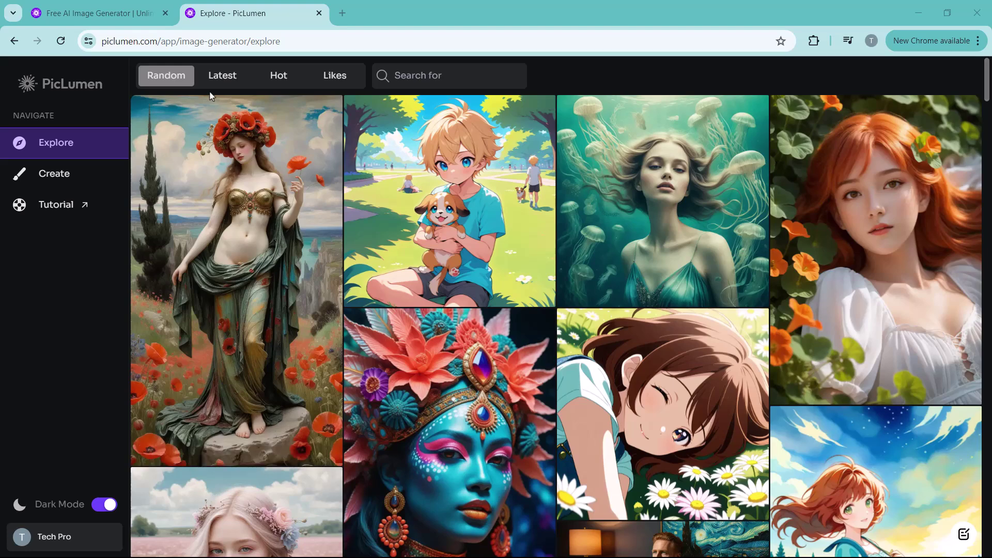
{"action": "left_click", "coordinate": [223, 77]}
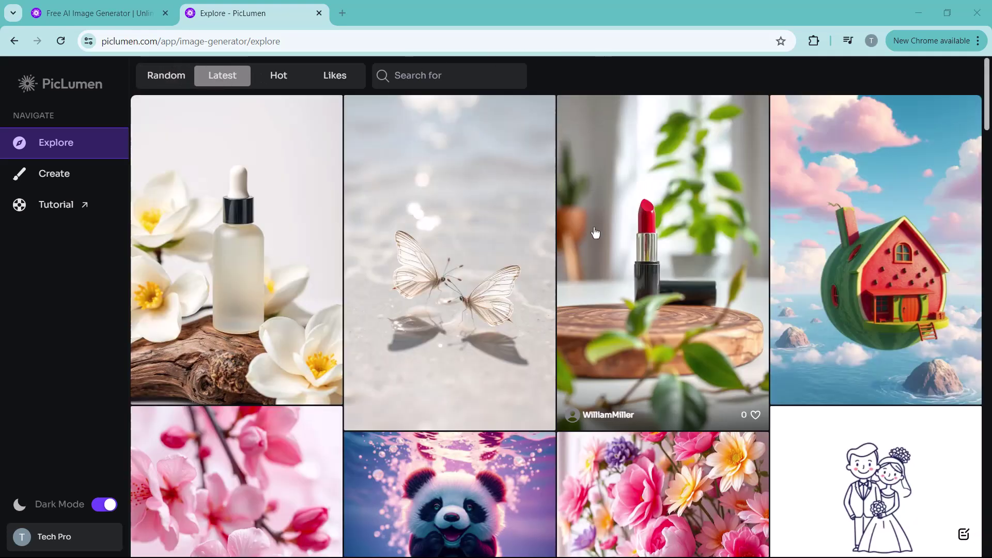
{"action": "scroll", "coordinate": [596, 233], "scroll_direction": "down", "scroll_amount": 5}
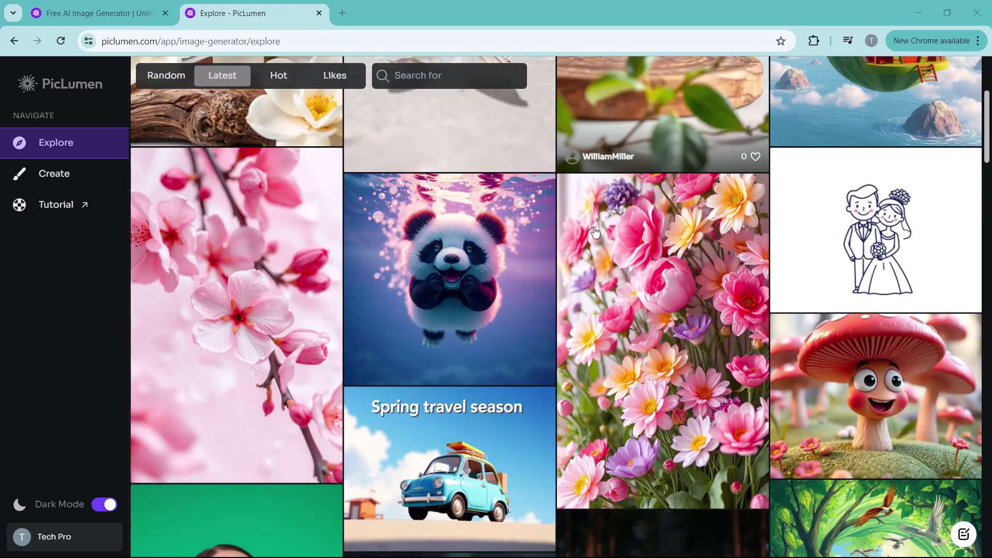
{"action": "scroll", "coordinate": [596, 233], "scroll_direction": "down", "scroll_amount": 8}
{"action": "scroll", "coordinate": [596, 232], "scroll_direction": "down", "scroll_amount": 8}
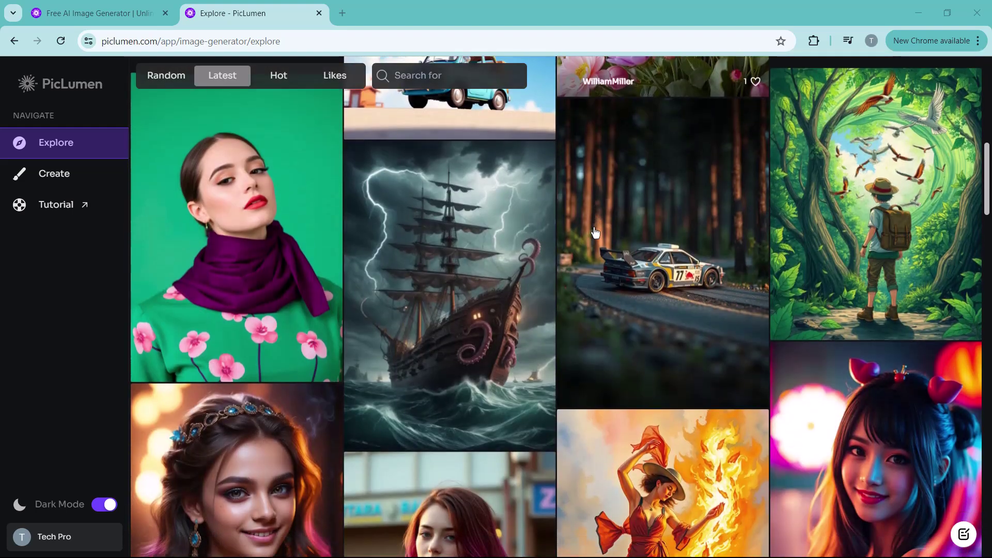
{"action": "scroll", "coordinate": [596, 233], "scroll_direction": "down", "scroll_amount": 18}
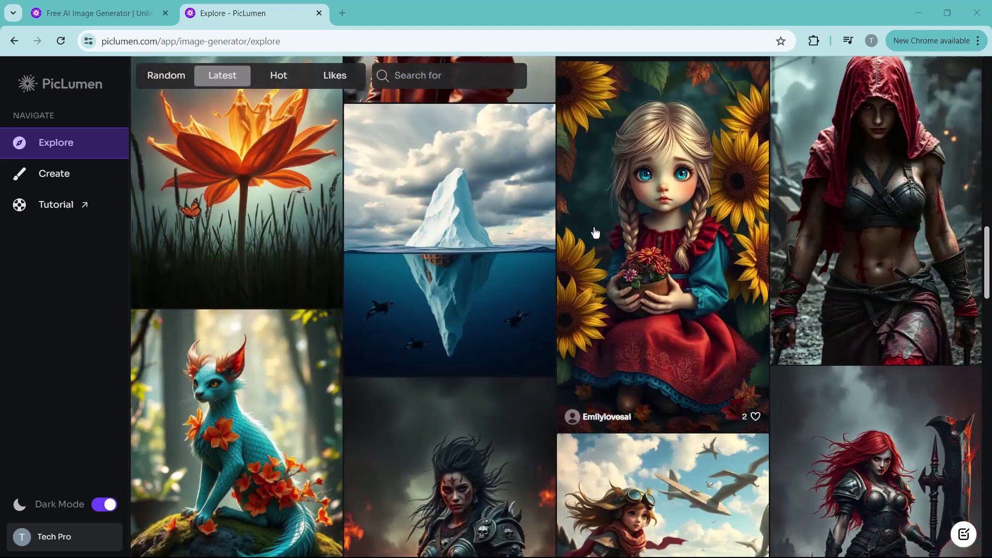
{"action": "scroll", "coordinate": [596, 233], "scroll_direction": "down", "scroll_amount": 6}
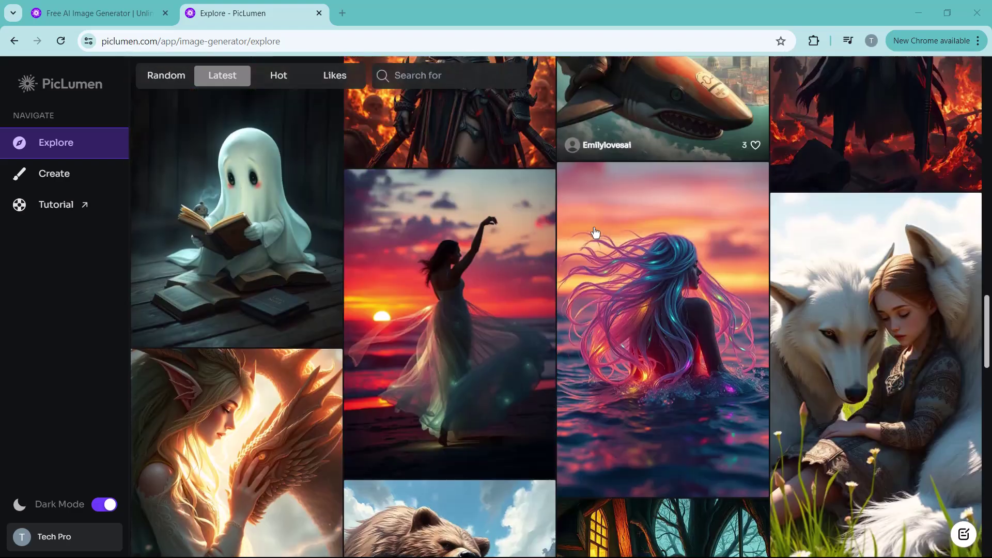
{"action": "left_click", "coordinate": [478, 256]}
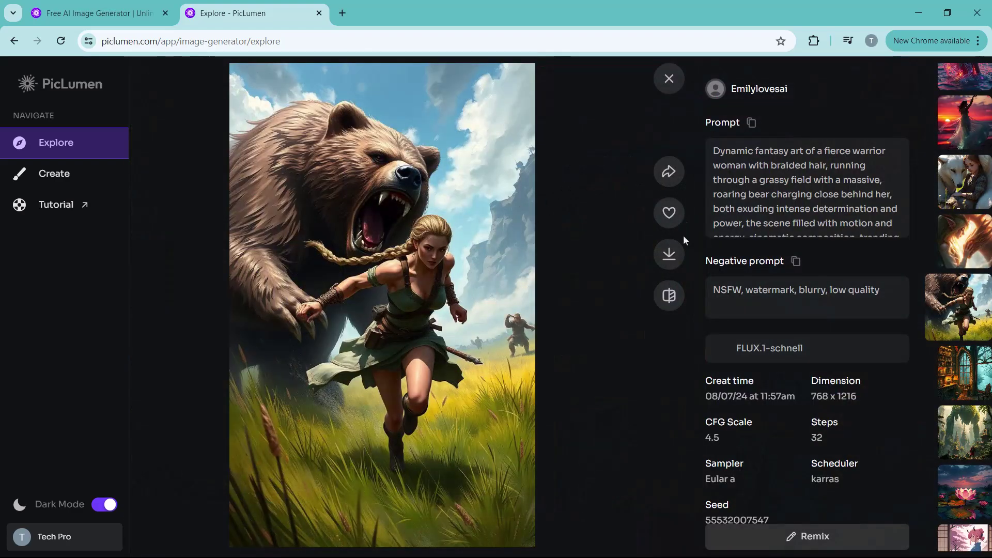
{"action": "key", "text": "Escape"}
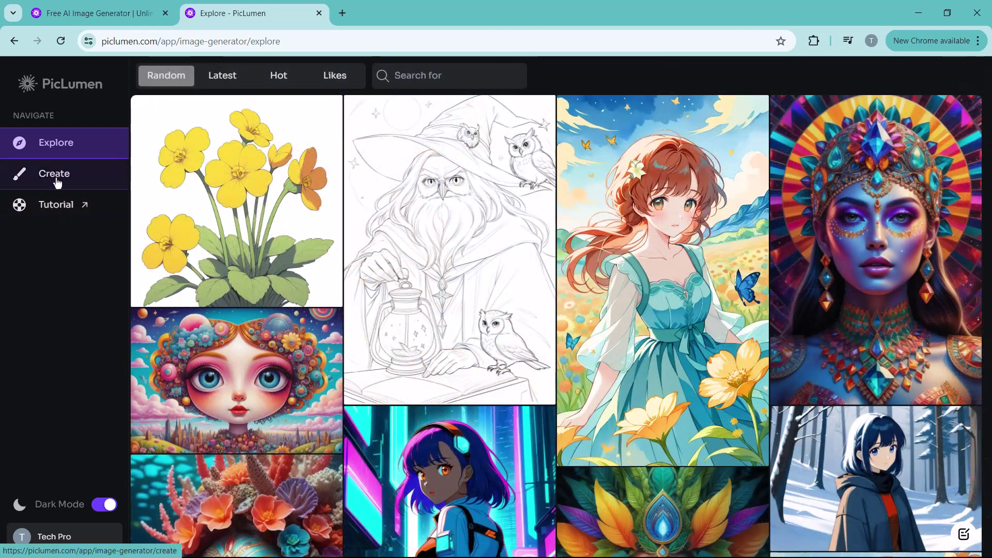
Step: On the Create page, review the available models and set the aspect ratio to 16:9
{"action": "left_click", "coordinate": [58, 182]}
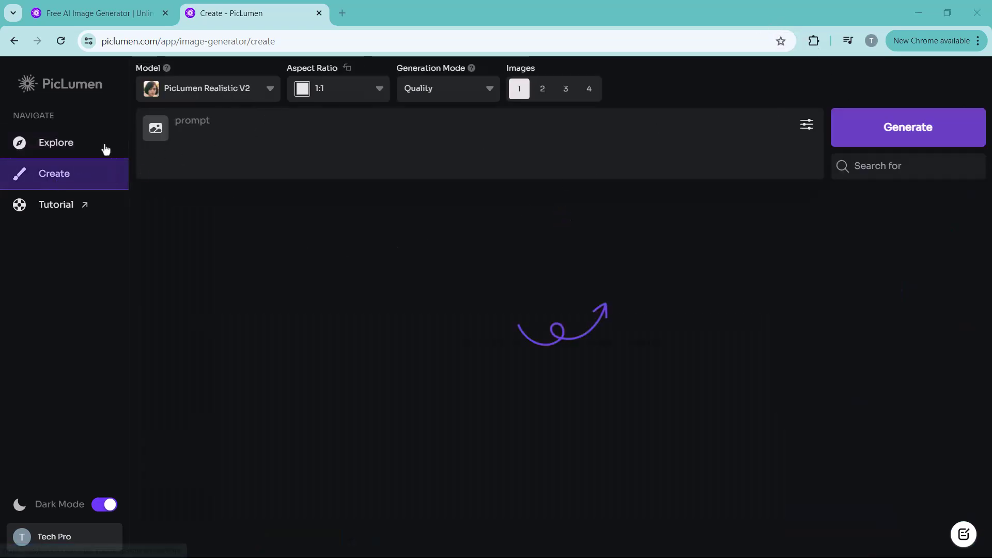
{"action": "left_click", "coordinate": [200, 96]}
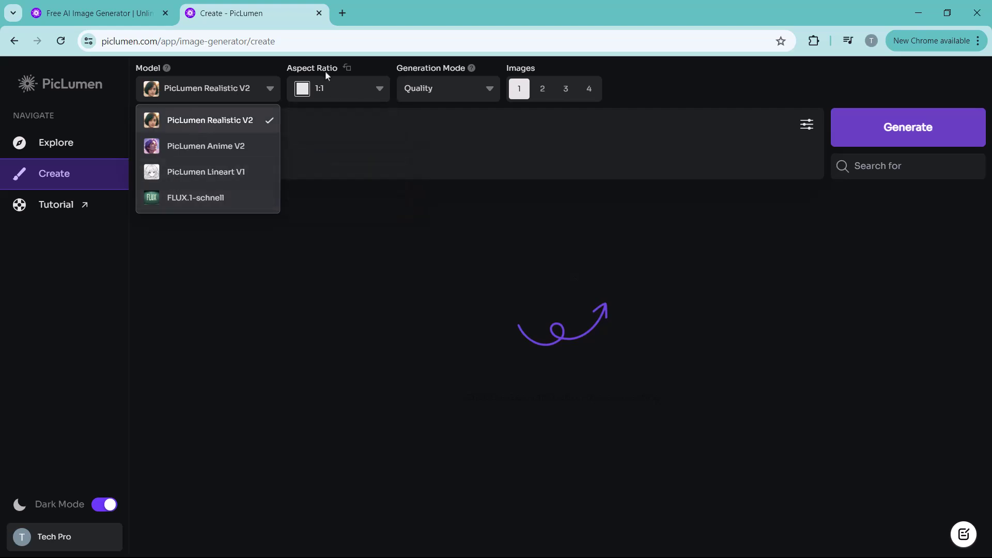
{"action": "left_click", "coordinate": [342, 95]}
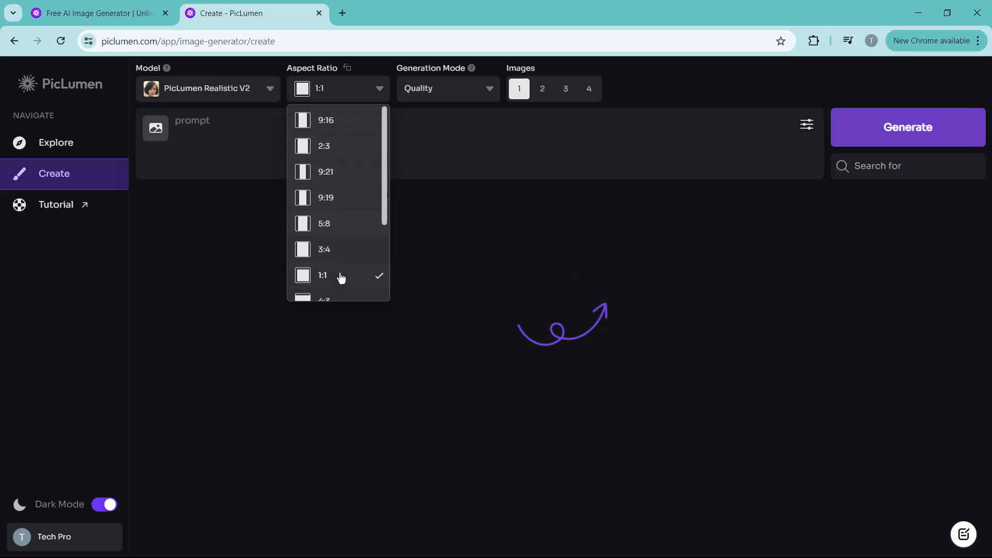
{"action": "scroll", "coordinate": [341, 278], "scroll_direction": "down", "scroll_amount": 3}
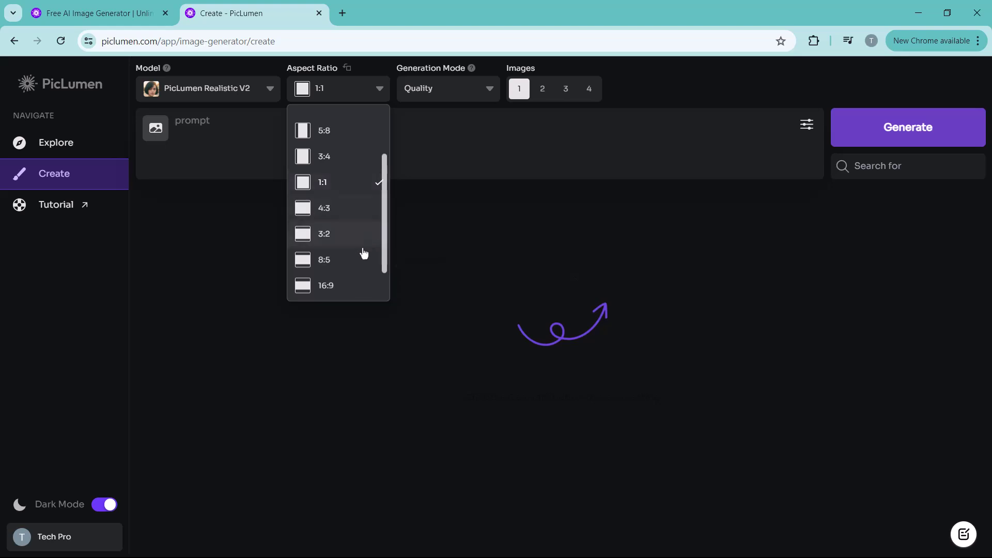
{"action": "left_click", "coordinate": [335, 287]}
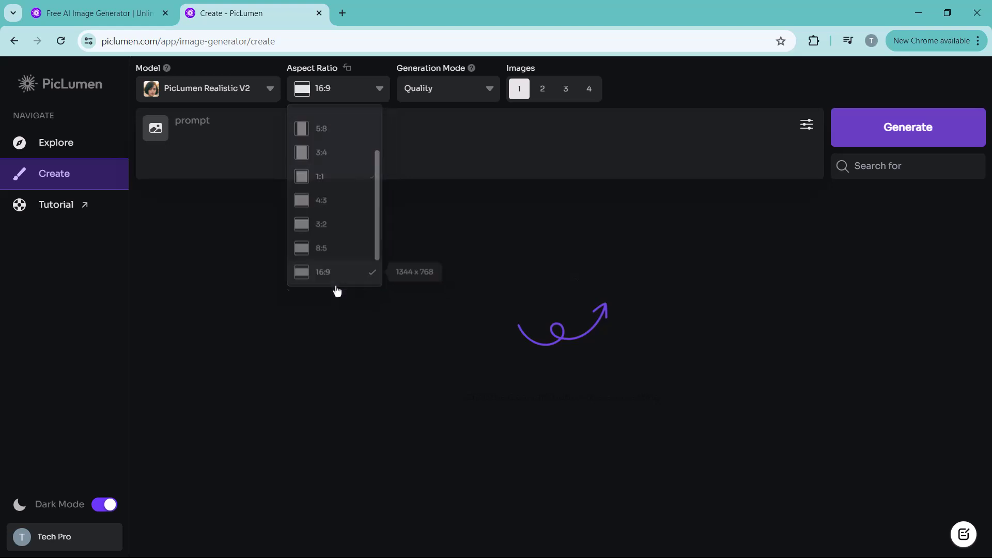
{"action": "left_click", "coordinate": [460, 103]}
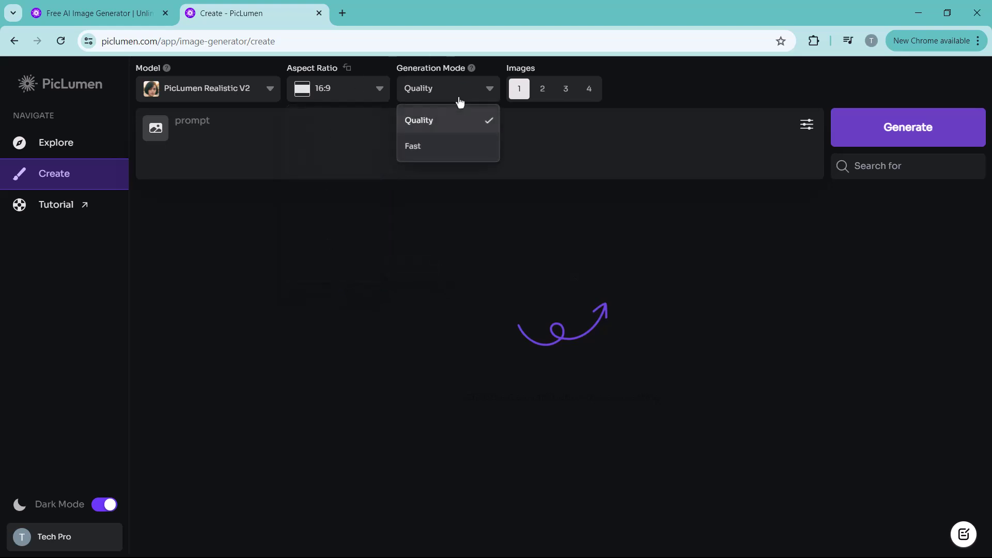
Step: Set Images to 3, enter the prompt 'beautiful cat playing in park', and generate
{"action": "left_click", "coordinate": [564, 95]}
{"action": "left_click", "coordinate": [289, 134]}
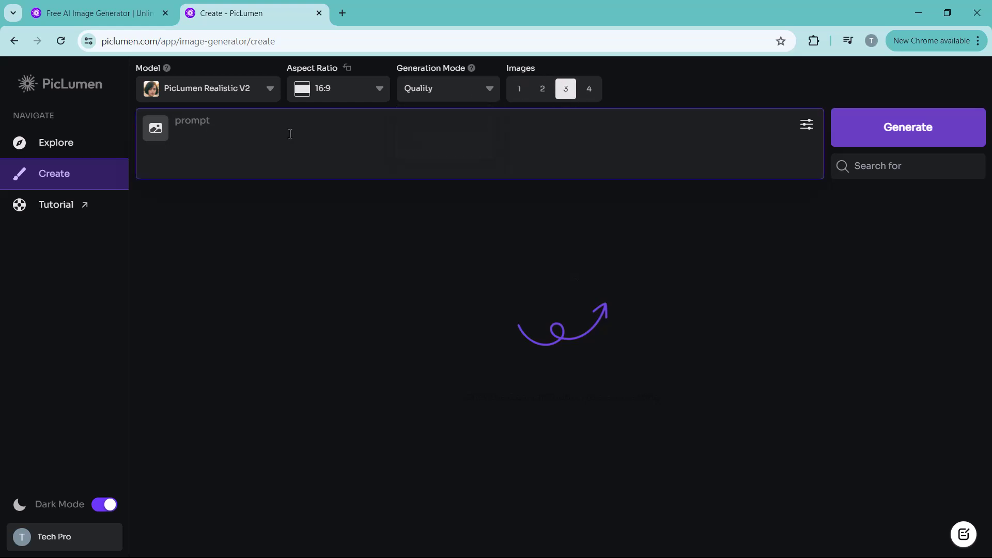
{"action": "type", "text": "create"}
{"action": "key", "text": "ctrl+a"}
{"action": "key", "text": "BackSpace"}
{"action": "type", "text": "be"}
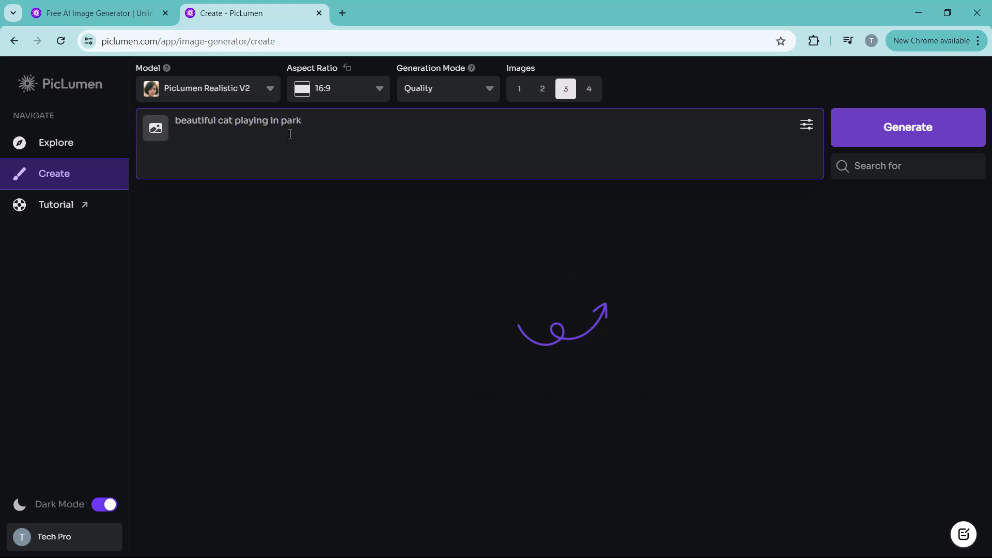
{"action": "left_click", "coordinate": [807, 125]}
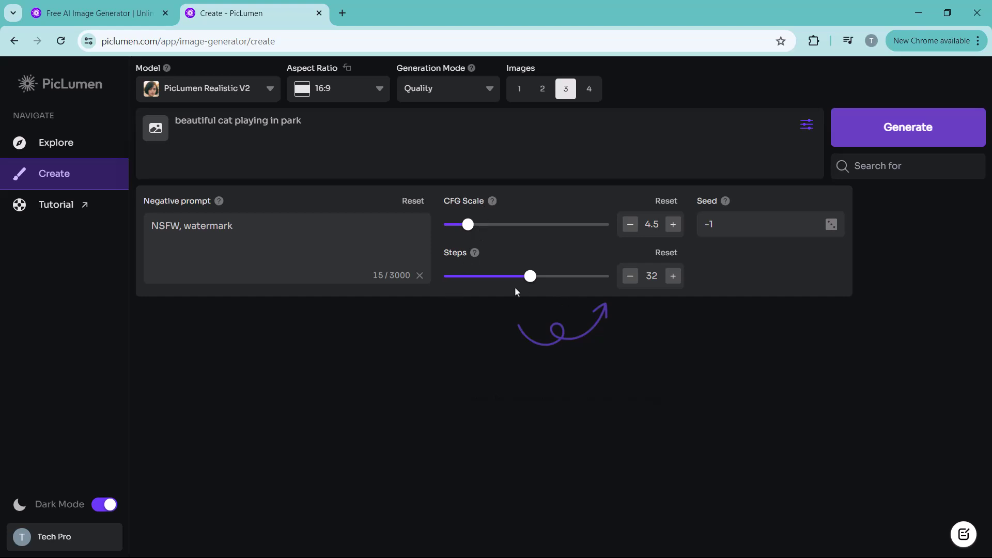
{"action": "left_click", "coordinate": [905, 135]}
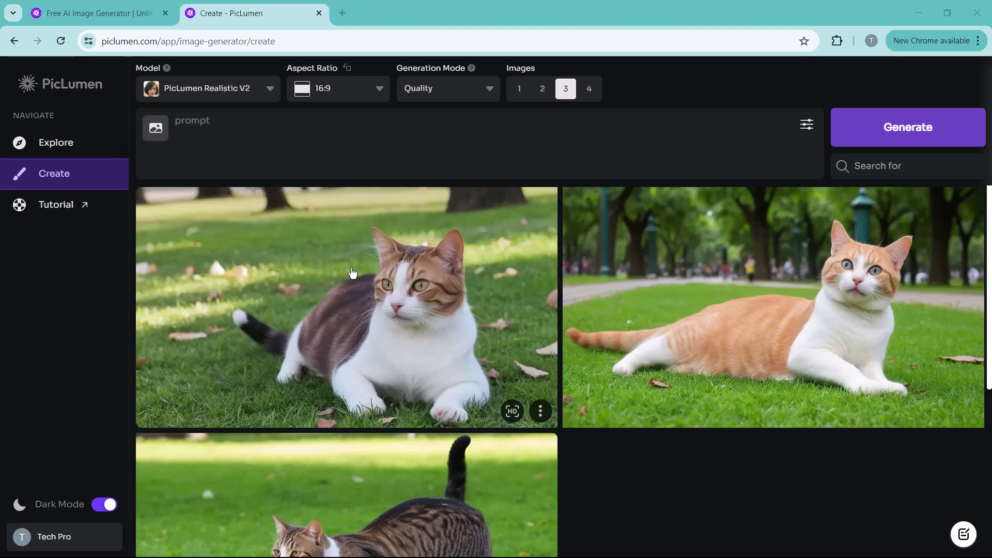
Step: Review the calico, orange-and-white, and tabby cat results by scrolling down and back up
{"action": "scroll", "coordinate": [646, 279], "scroll_direction": "down", "scroll_amount": 3}
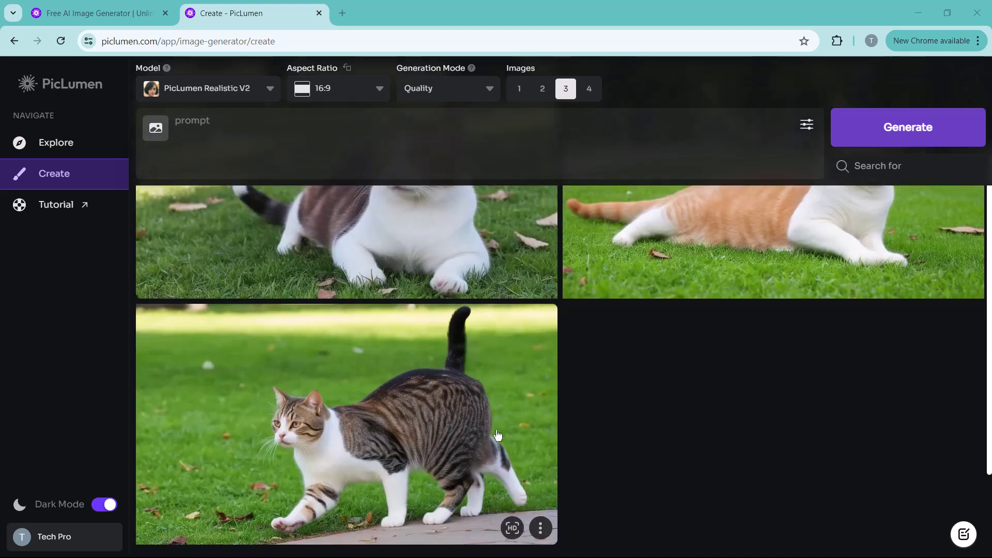
{"action": "scroll", "coordinate": [376, 416], "scroll_direction": "up", "scroll_amount": 3}
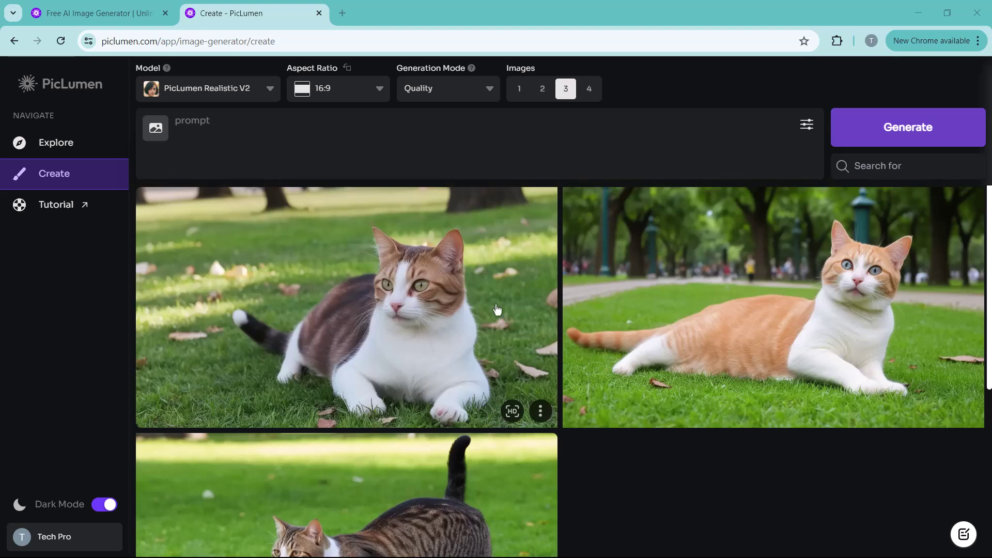
Step: Open the calico cat image's details, preview it, and download it as a PNG
{"action": "left_click", "coordinate": [472, 301]}
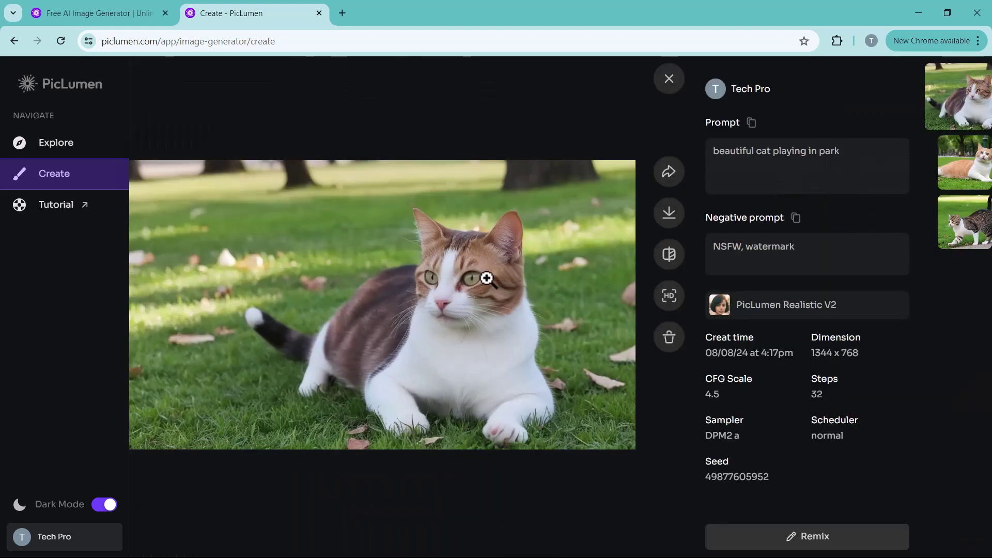
{"action": "left_click", "coordinate": [487, 278]}
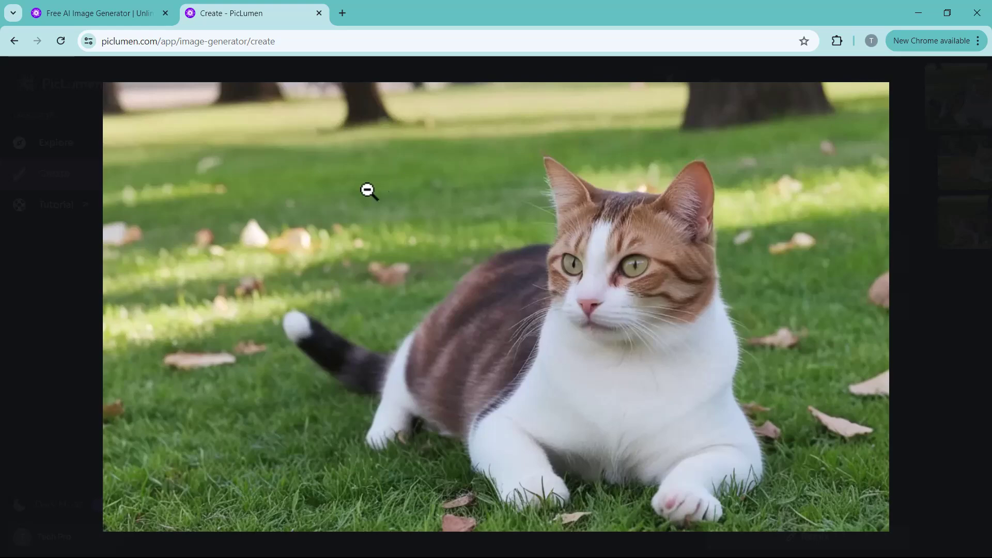
{"action": "left_click", "coordinate": [495, 275]}
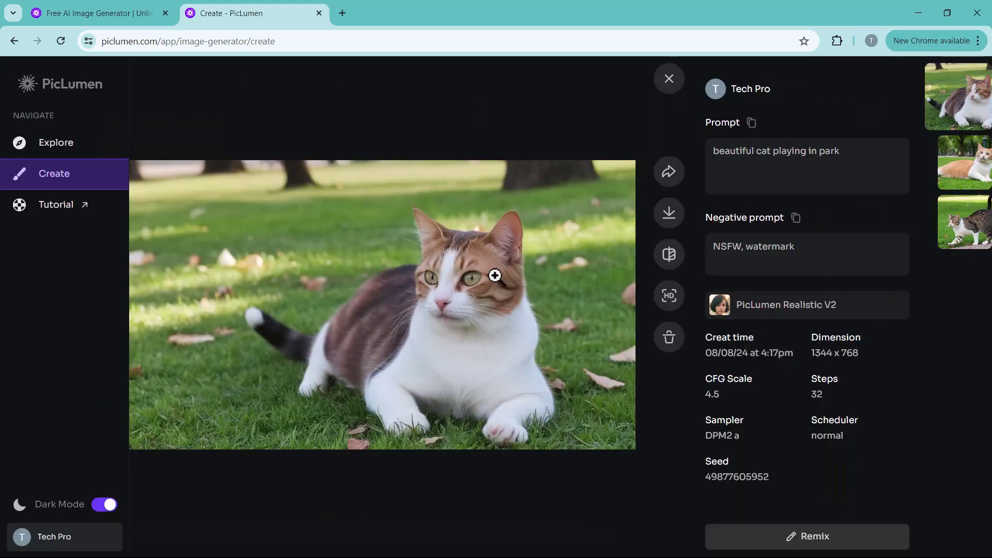
{"action": "left_click", "coordinate": [670, 173]}
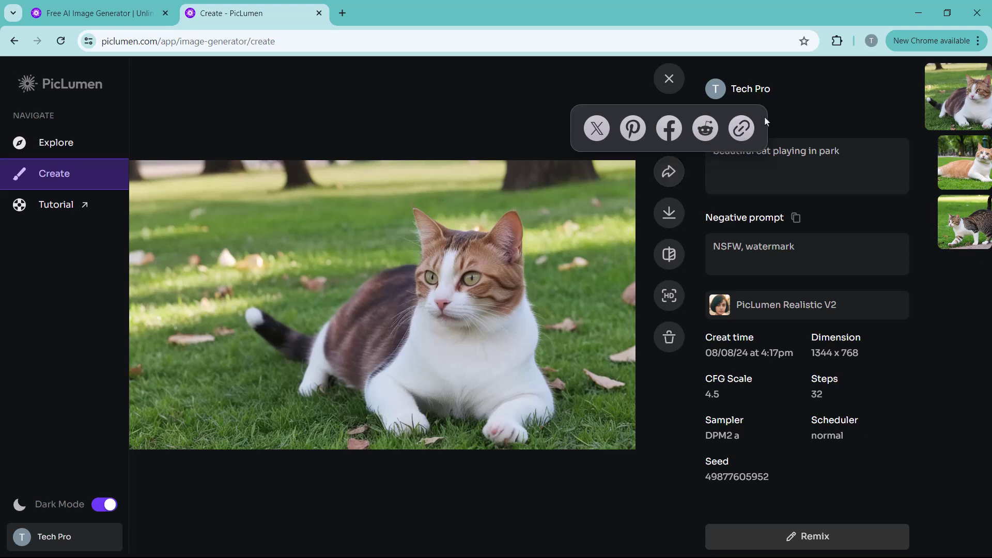
{"action": "left_click", "coordinate": [716, 168]}
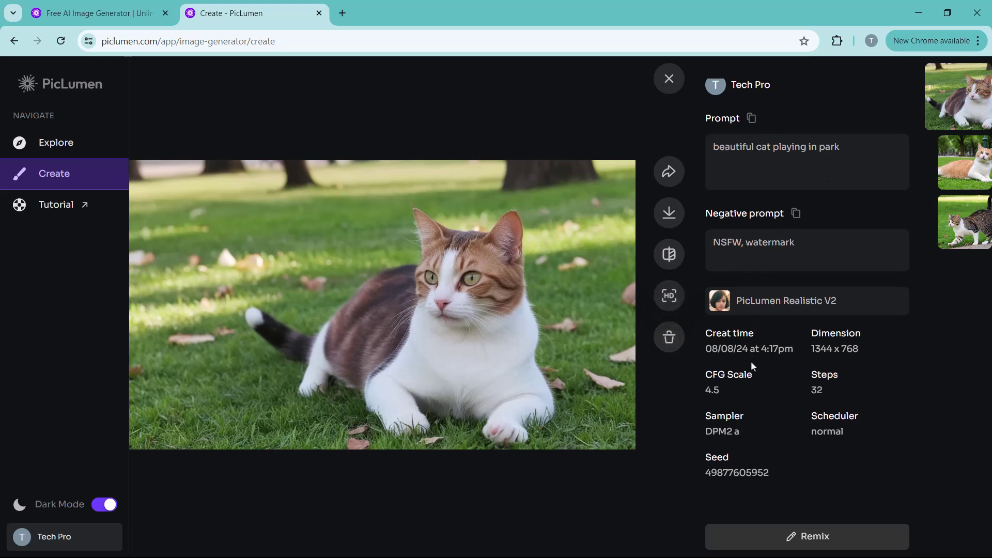
{"action": "left_click", "coordinate": [670, 212]}
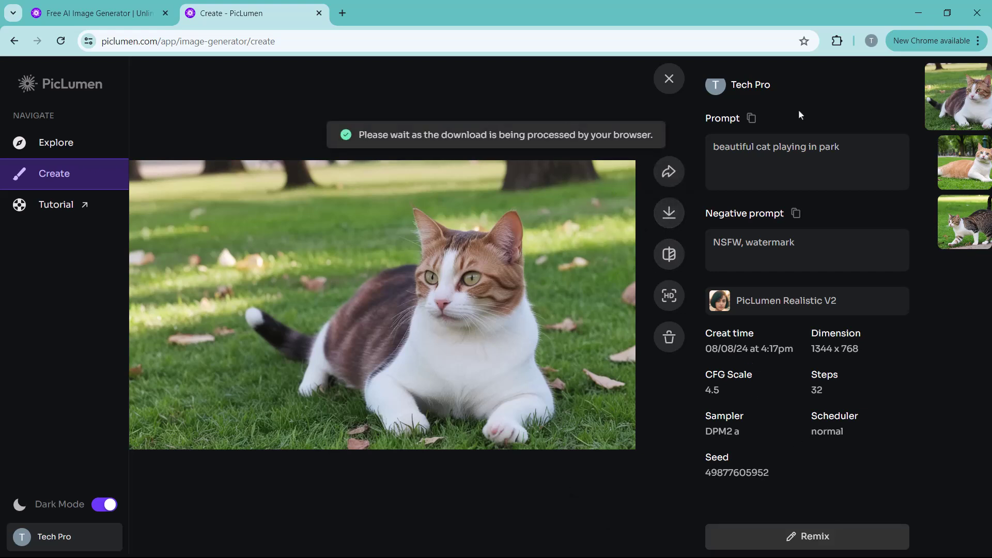
{"action": "left_click", "coordinate": [849, 41]}
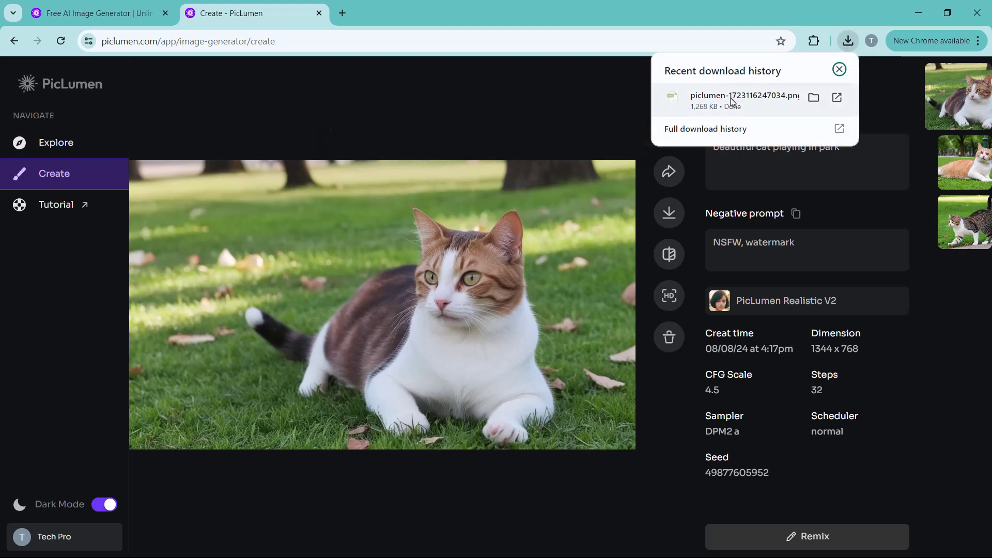
{"action": "left_click", "coordinate": [452, 15]}
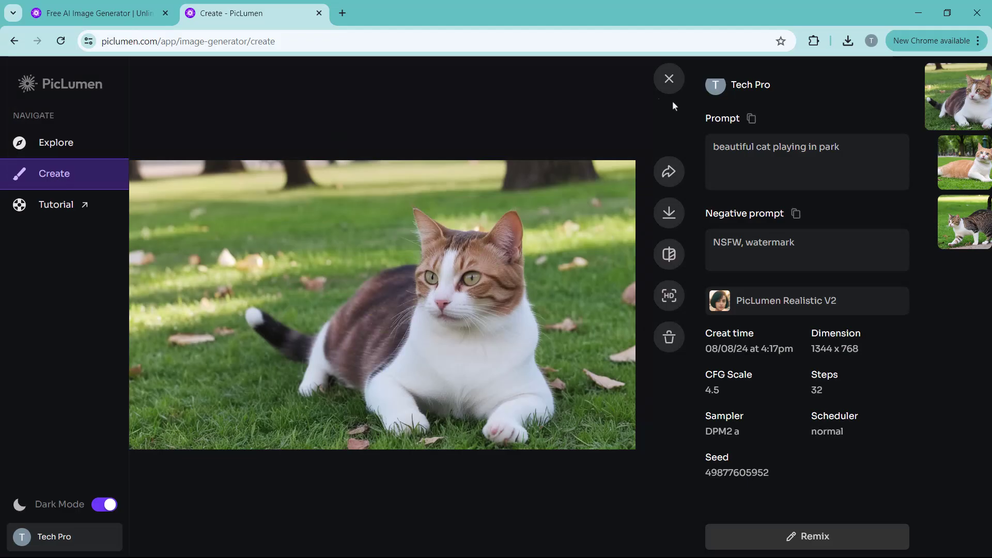
Step: Switch the model to PicLumen Anime V2, set Images to 4, and generate the cat-in-park prompt
{"action": "left_click", "coordinate": [670, 78]}
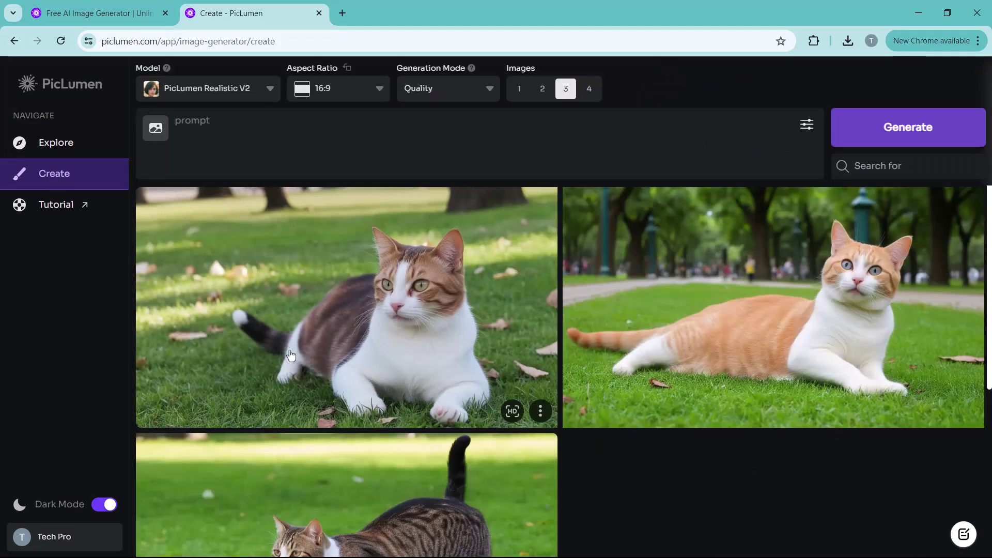
{"action": "left_click", "coordinate": [224, 93]}
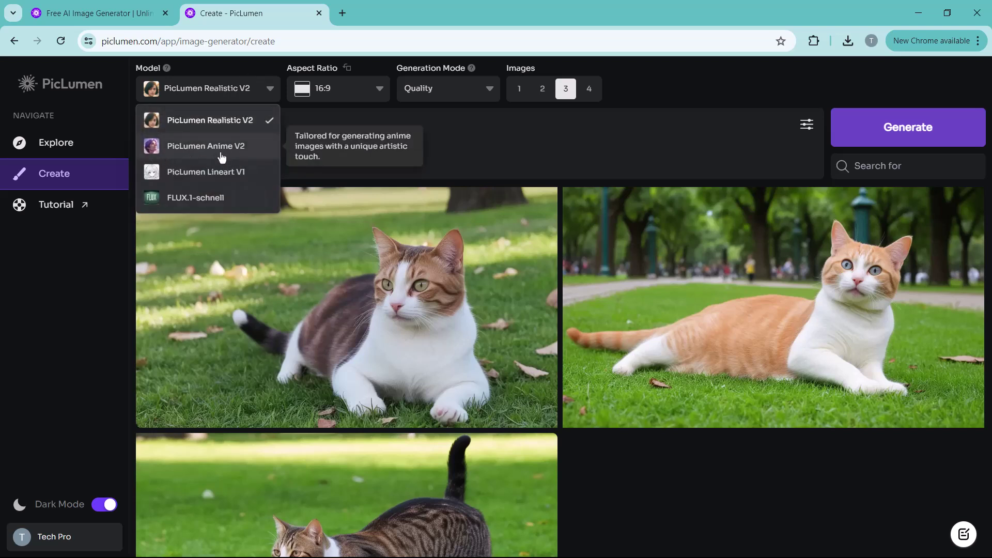
{"action": "left_click", "coordinate": [221, 150]}
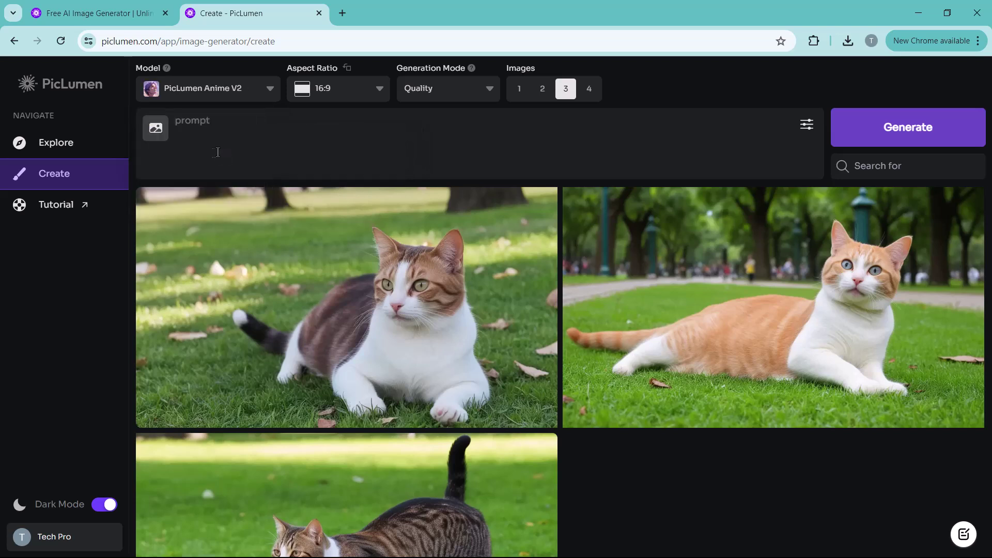
{"action": "left_click", "coordinate": [263, 92]}
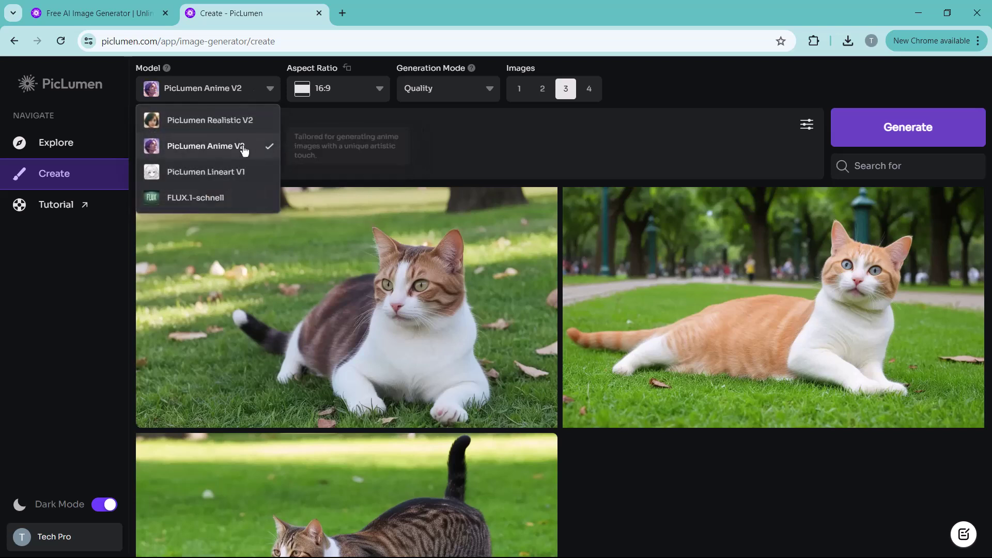
{"action": "left_click", "coordinate": [246, 147]}
{"action": "left_click", "coordinate": [246, 133]}
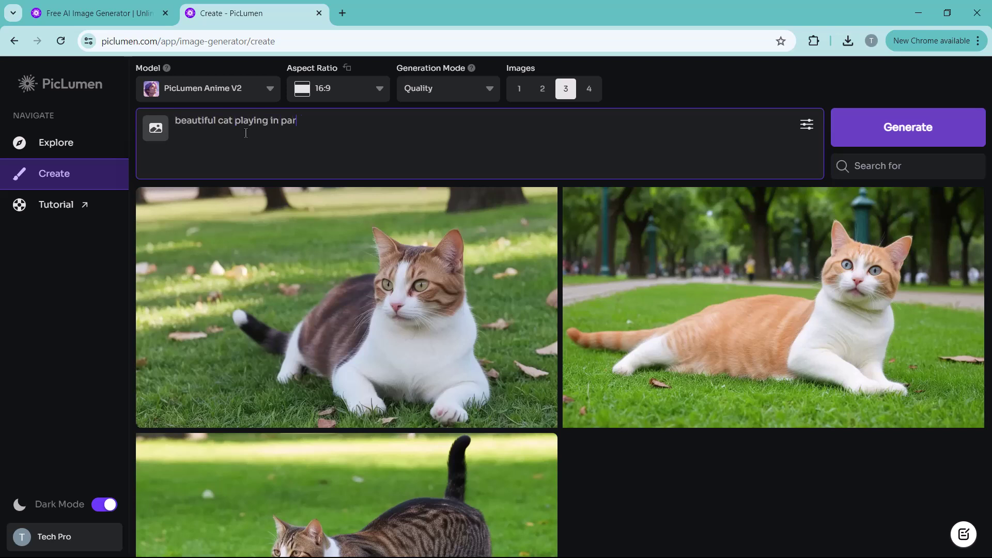
{"action": "left_click", "coordinate": [590, 88]}
{"action": "left_click", "coordinate": [879, 128]}
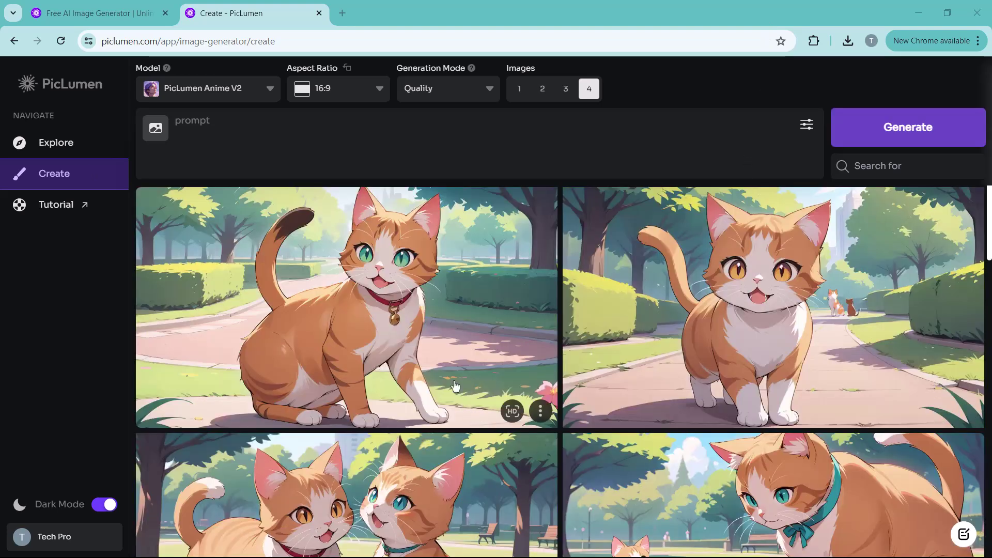
{"action": "scroll", "coordinate": [630, 451], "scroll_direction": "down", "scroll_amount": 5}
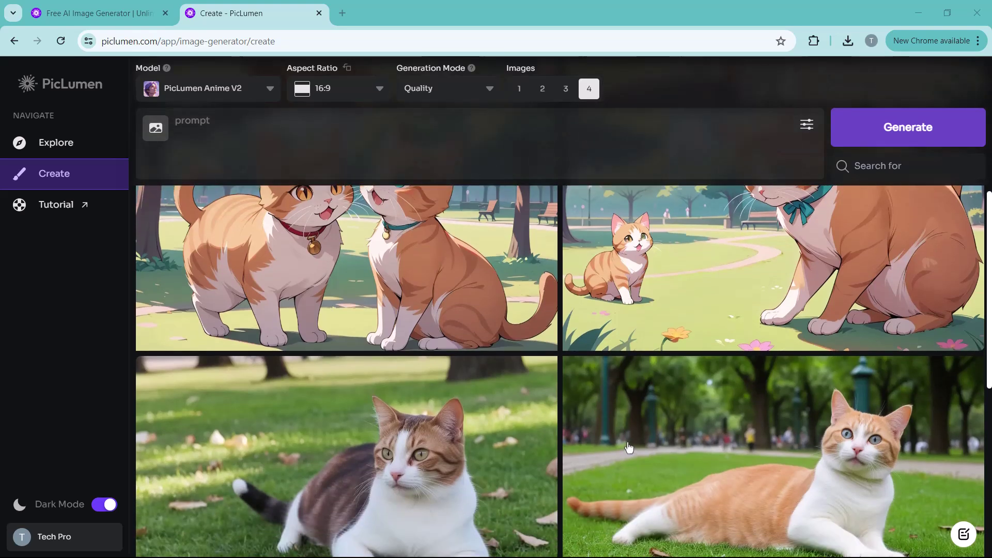
{"action": "scroll", "coordinate": [629, 448], "scroll_direction": "up", "scroll_amount": 5}
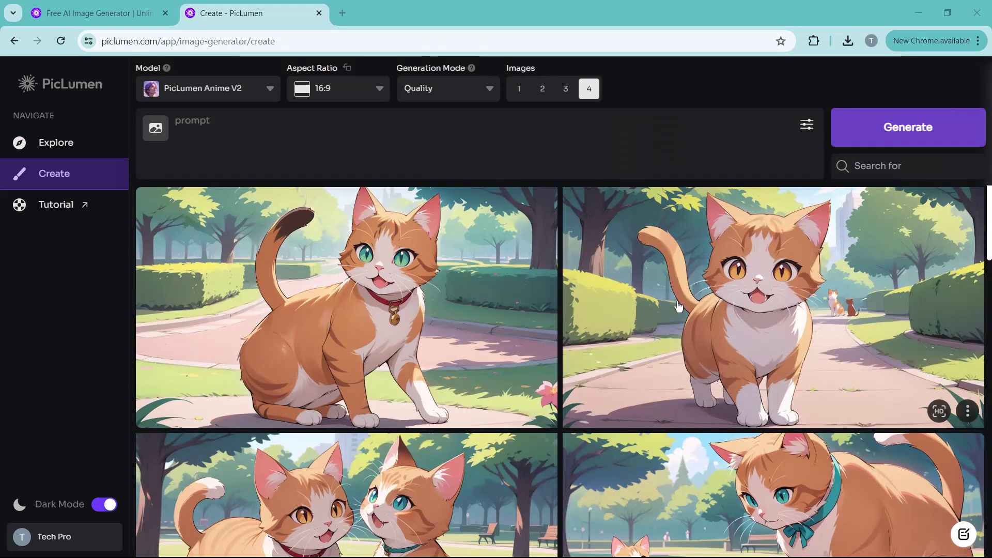
{"action": "scroll", "coordinate": [679, 306], "scroll_direction": "down", "scroll_amount": 2}
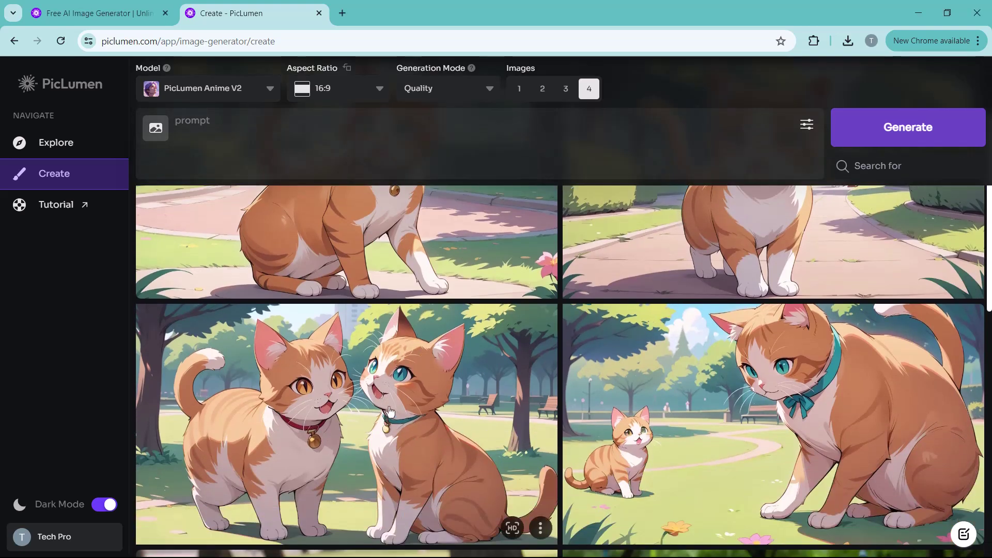
{"action": "left_click", "coordinate": [391, 412]}
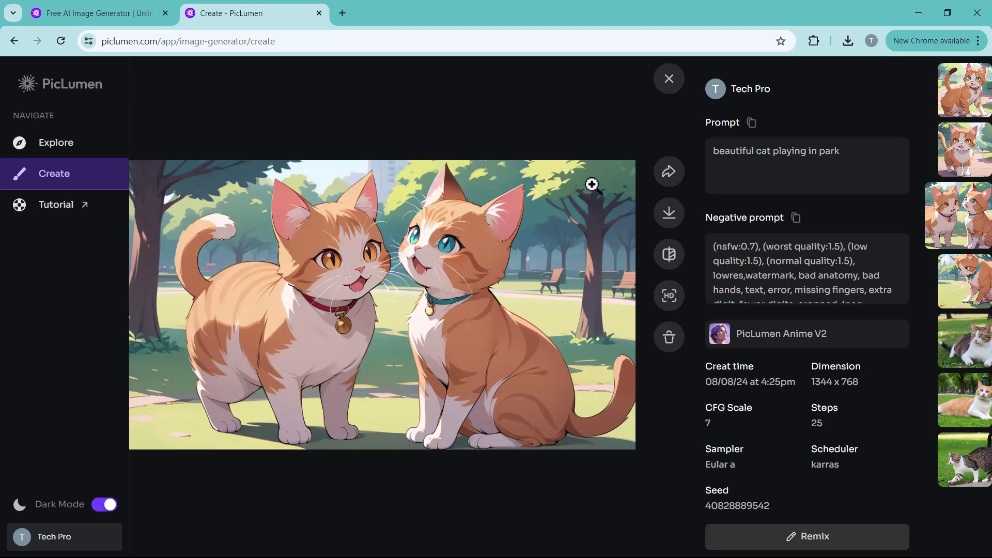
{"action": "left_click", "coordinate": [670, 79]}
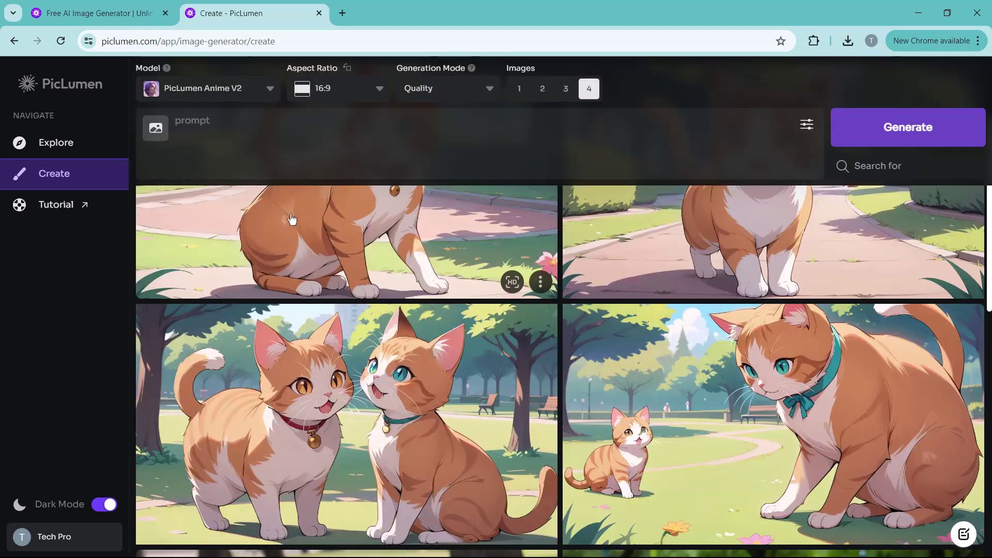
{"action": "scroll", "coordinate": [483, 250], "scroll_direction": "up", "scroll_amount": 3}
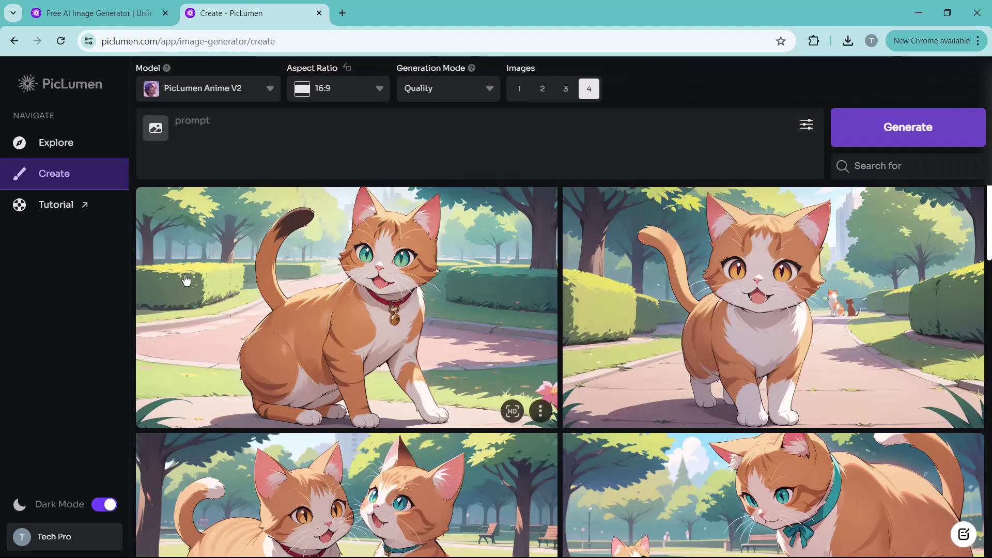
Step: Choose PicLumen Lineart V1 and generate images from the prompt 'cat playing in park'
{"action": "left_click", "coordinate": [239, 92]}
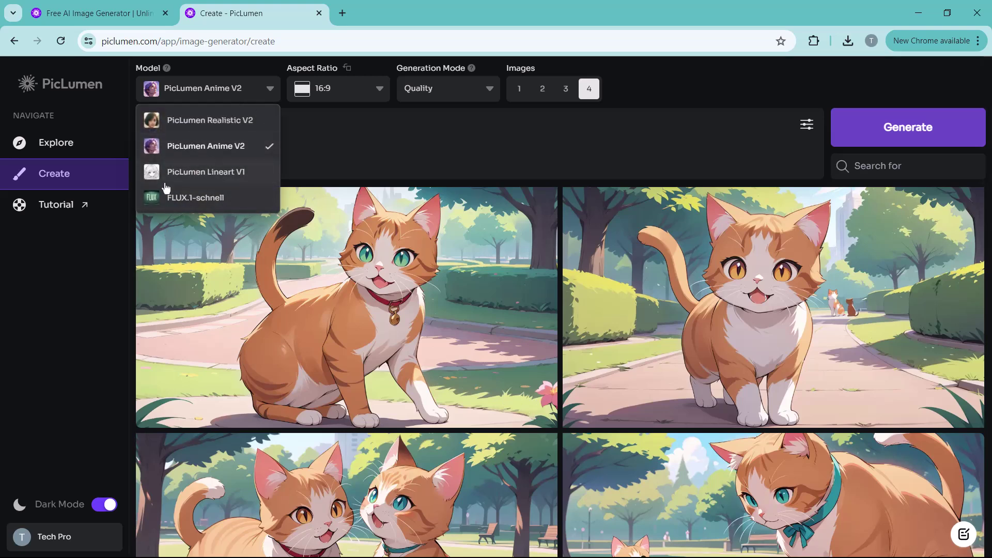
{"action": "left_click", "coordinate": [212, 170]}
{"action": "left_click", "coordinate": [231, 130]}
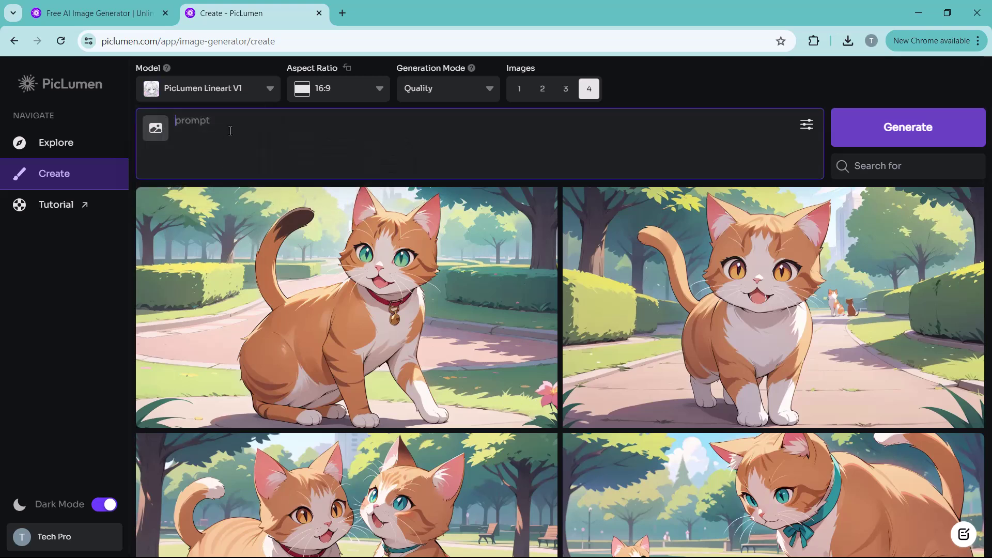
{"action": "type", "text": "cat playing in park"}
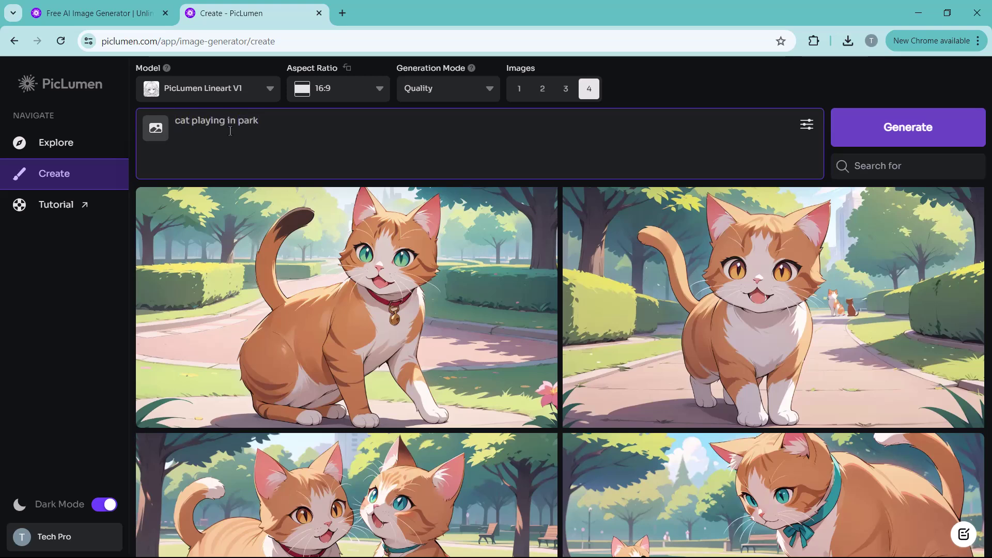
{"action": "left_click", "coordinate": [921, 130]}
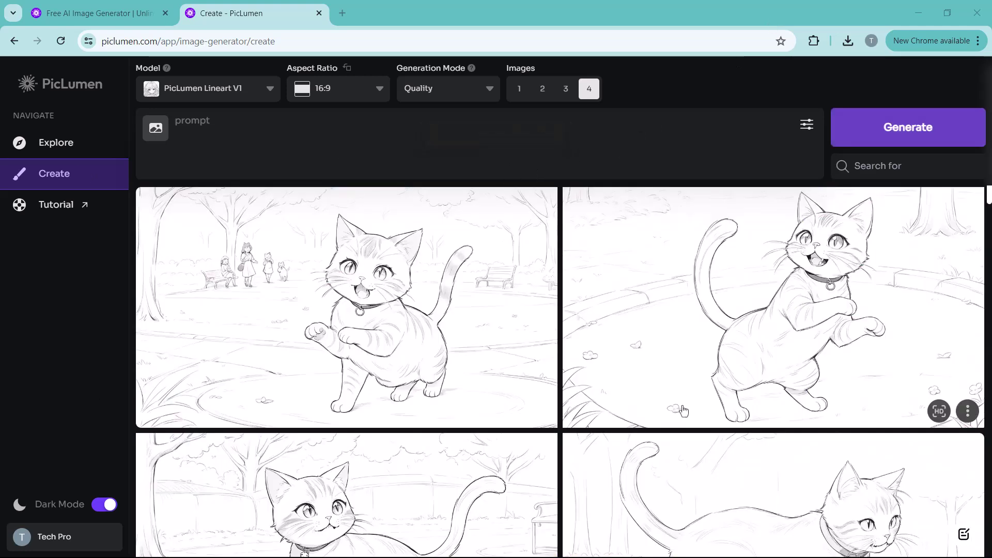
Step: Download the top-right line-art image of the cat pawing in the park
{"action": "scroll", "coordinate": [679, 411], "scroll_direction": "down", "scroll_amount": 2}
{"action": "scroll", "coordinate": [676, 412], "scroll_direction": "down", "scroll_amount": 2}
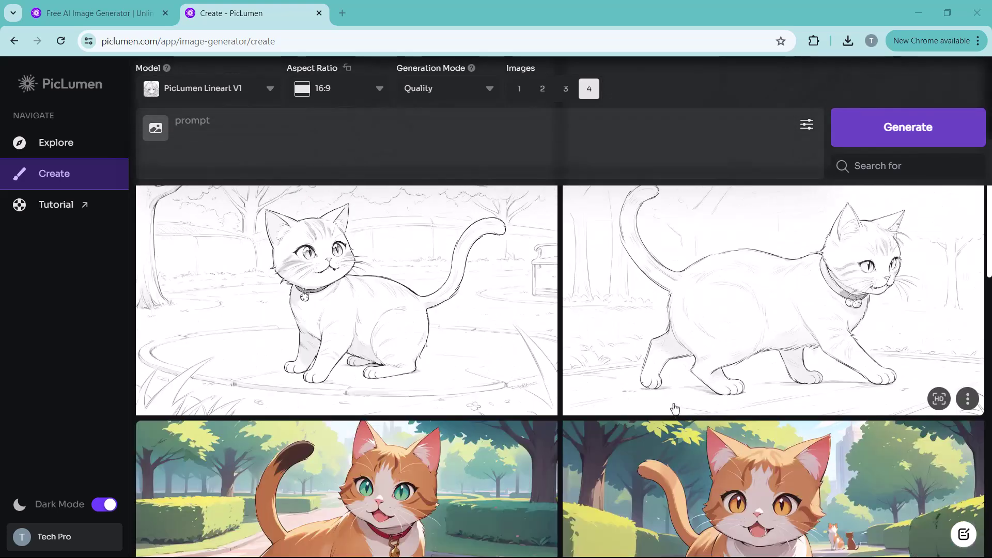
{"action": "scroll", "coordinate": [675, 408], "scroll_direction": "down", "scroll_amount": 9}
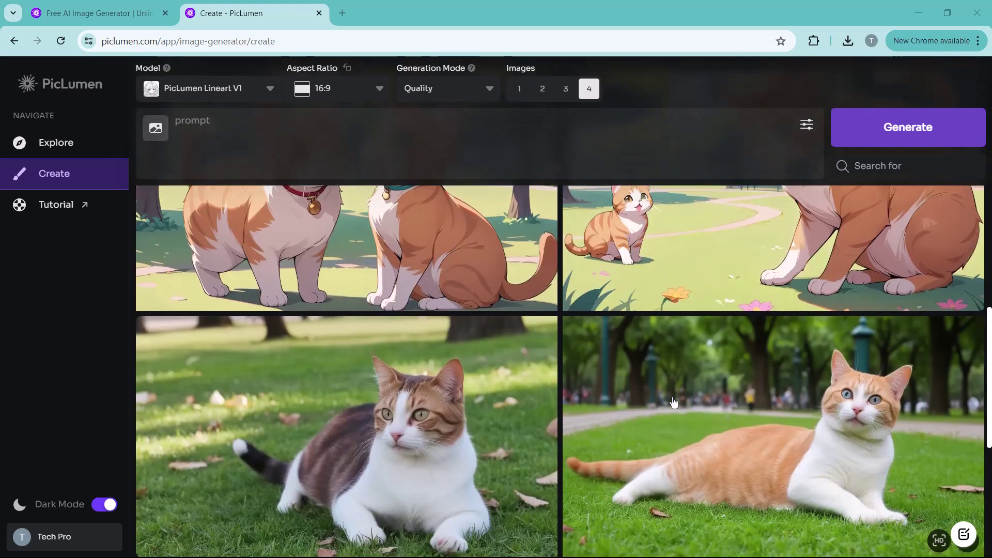
{"action": "scroll", "coordinate": [673, 401], "scroll_direction": "down", "scroll_amount": 4}
{"action": "scroll", "coordinate": [672, 398], "scroll_direction": "up", "scroll_amount": 6}
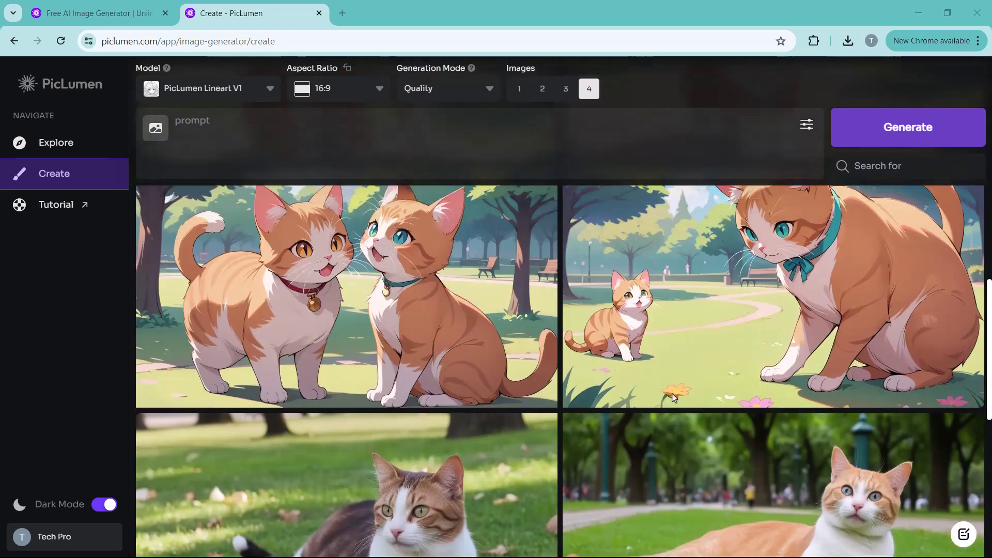
{"action": "scroll", "coordinate": [674, 397], "scroll_direction": "up", "scroll_amount": 8}
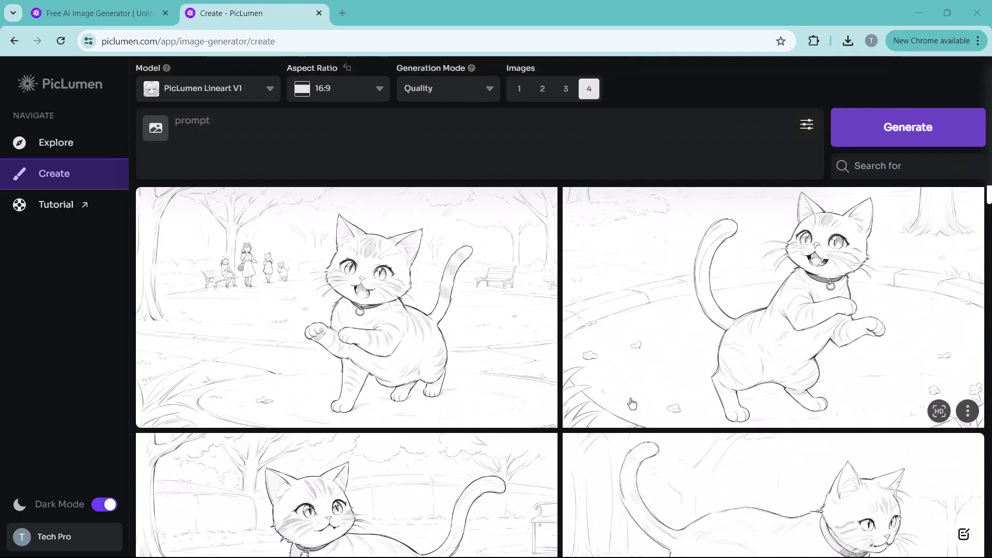
{"action": "left_click", "coordinate": [632, 404]}
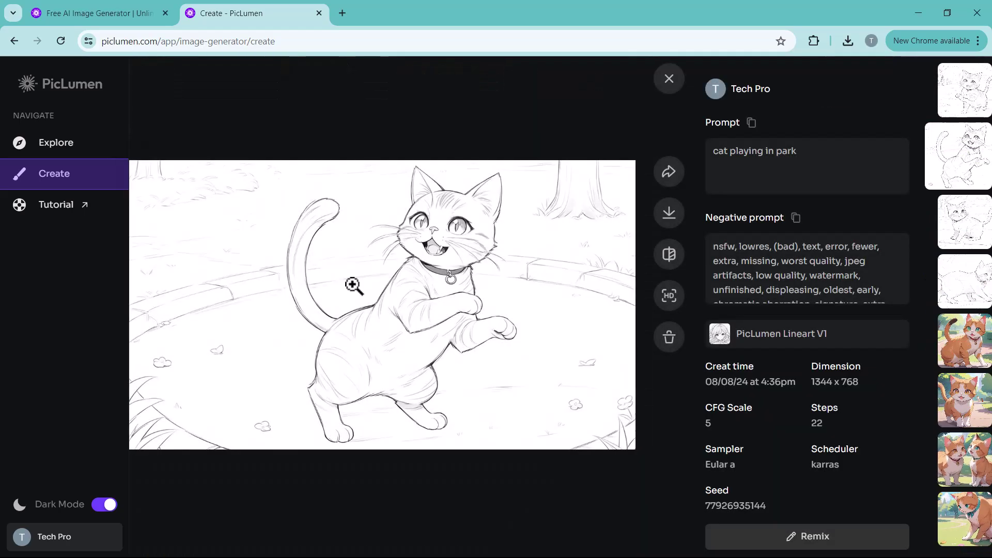
{"action": "left_click", "coordinate": [670, 212]}
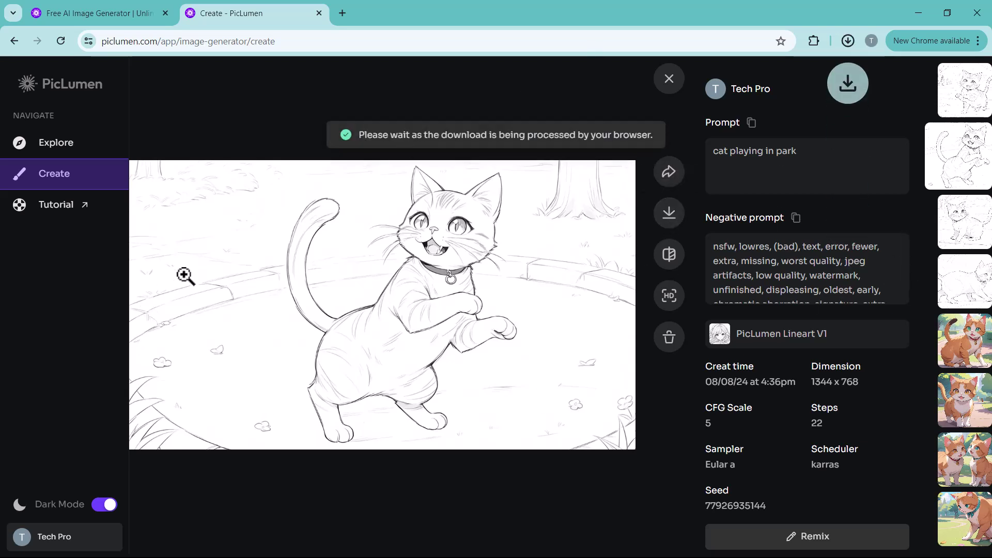
Step: Show the anime two-cat image from the viewer's thumbnail strip
{"action": "scroll", "coordinate": [979, 264], "scroll_direction": "down", "scroll_amount": 5}
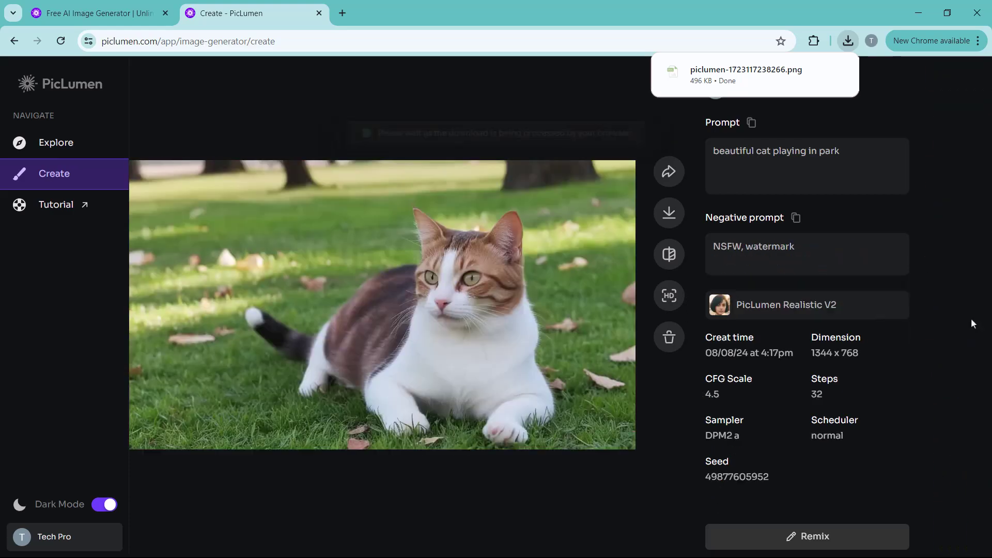
{"action": "left_click", "coordinate": [972, 317]}
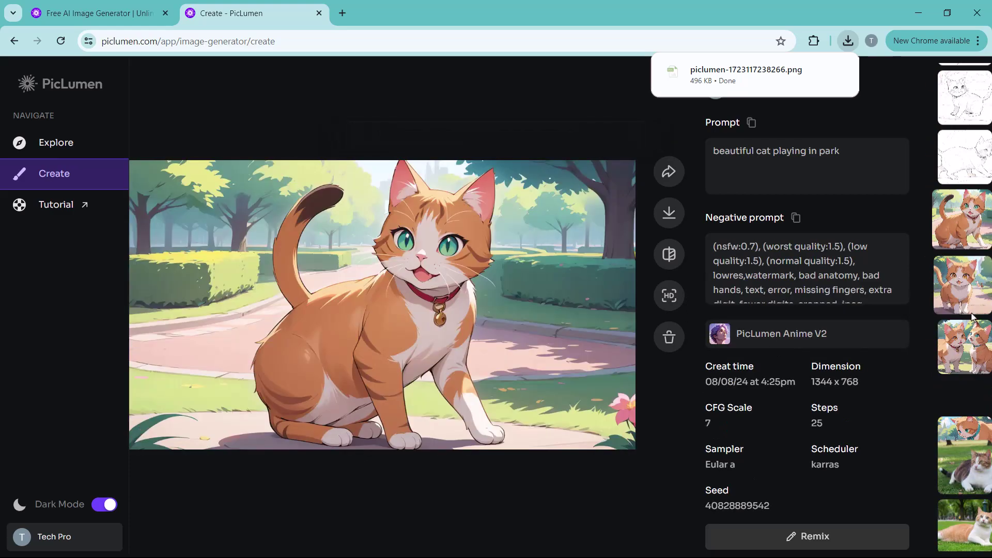
{"action": "scroll", "coordinate": [972, 318], "scroll_direction": "up", "scroll_amount": 3}
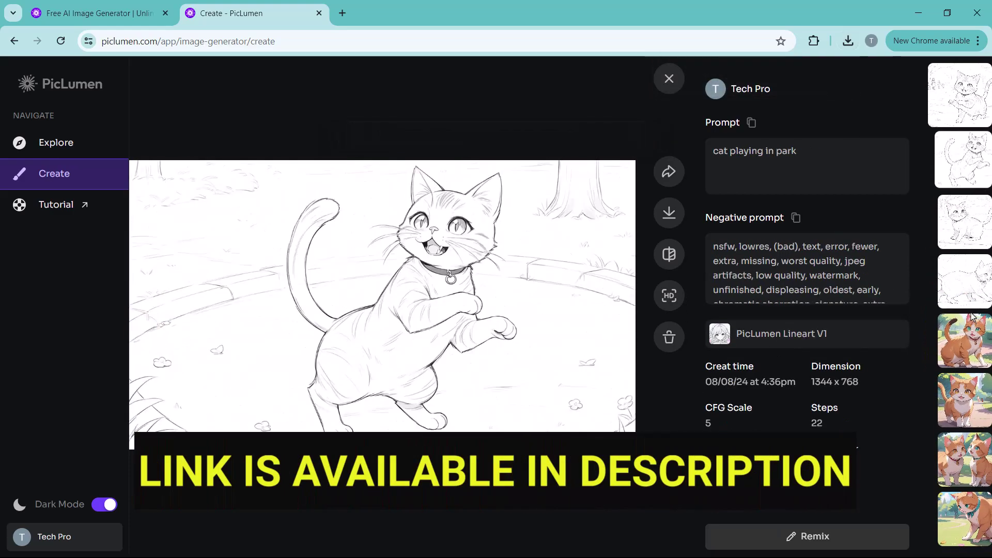
{"action": "scroll", "coordinate": [972, 317], "scroll_direction": "down", "scroll_amount": 3}
{"action": "scroll", "coordinate": [972, 316], "scroll_direction": "down", "scroll_amount": 4}
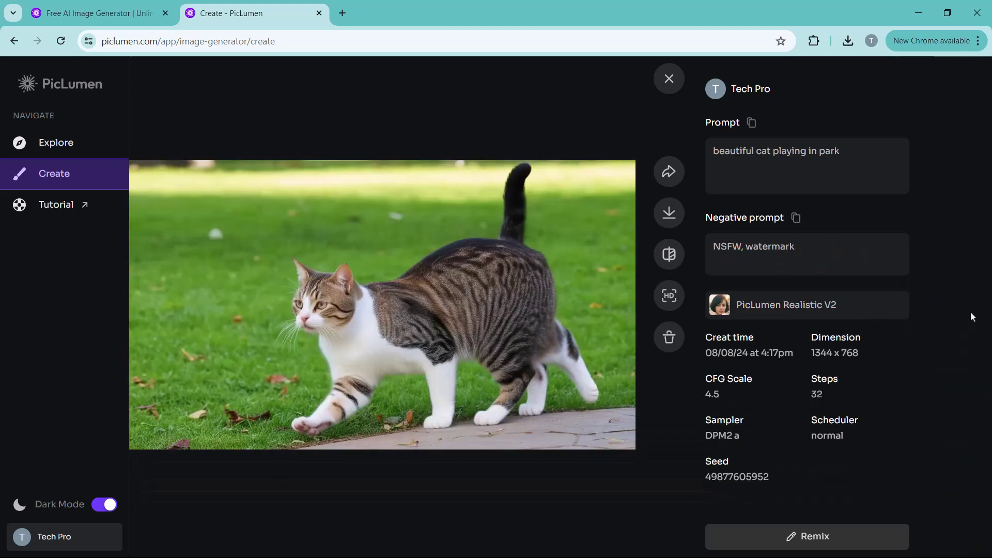
{"action": "scroll", "coordinate": [971, 312], "scroll_direction": "up", "scroll_amount": 4}
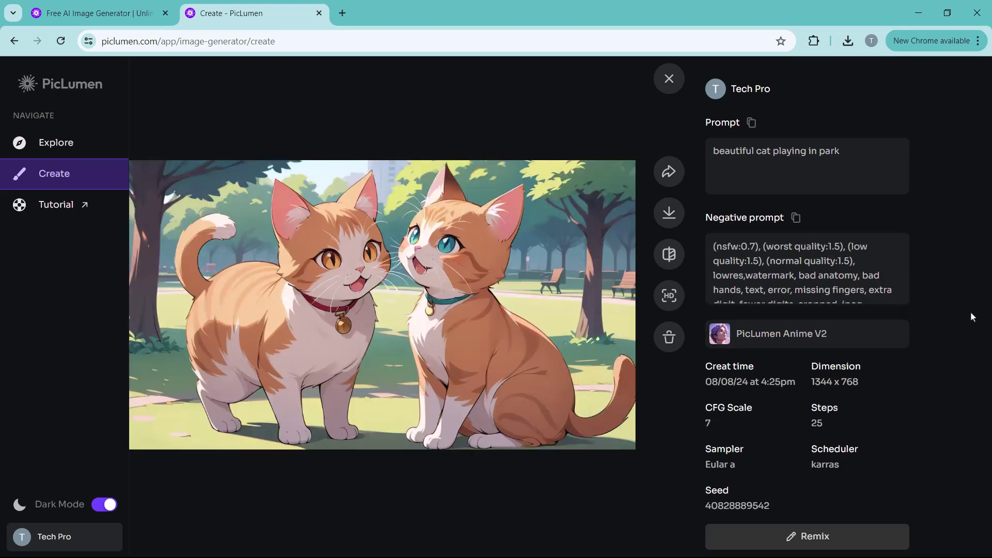